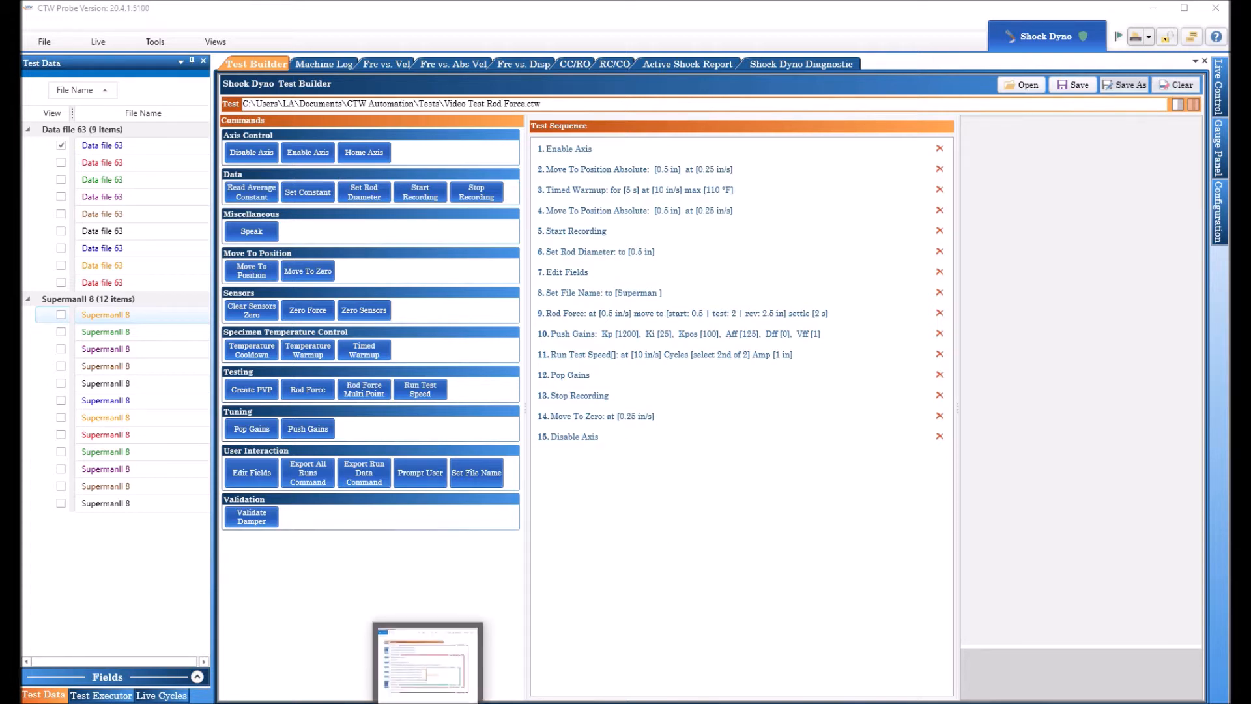
Examine the Test Sequence Operation.jpg diagram for the required command order, and return to the test builder.
left_click(429, 702)
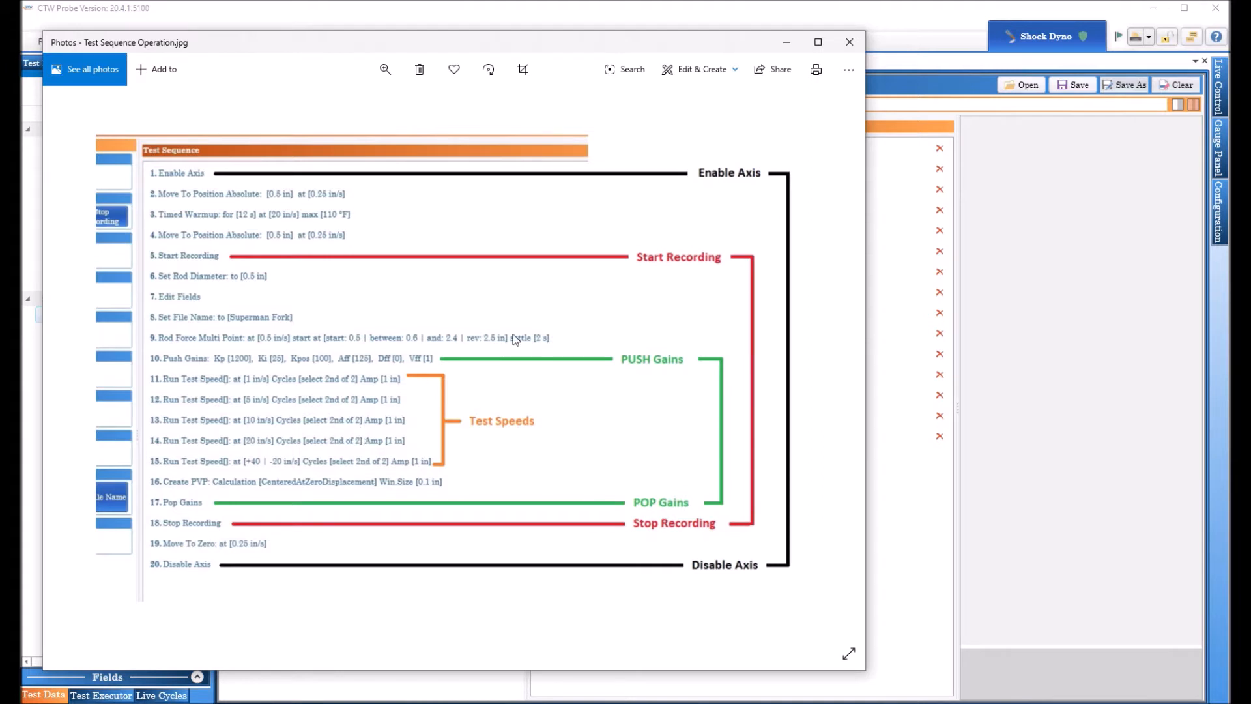
left_click(788, 43)
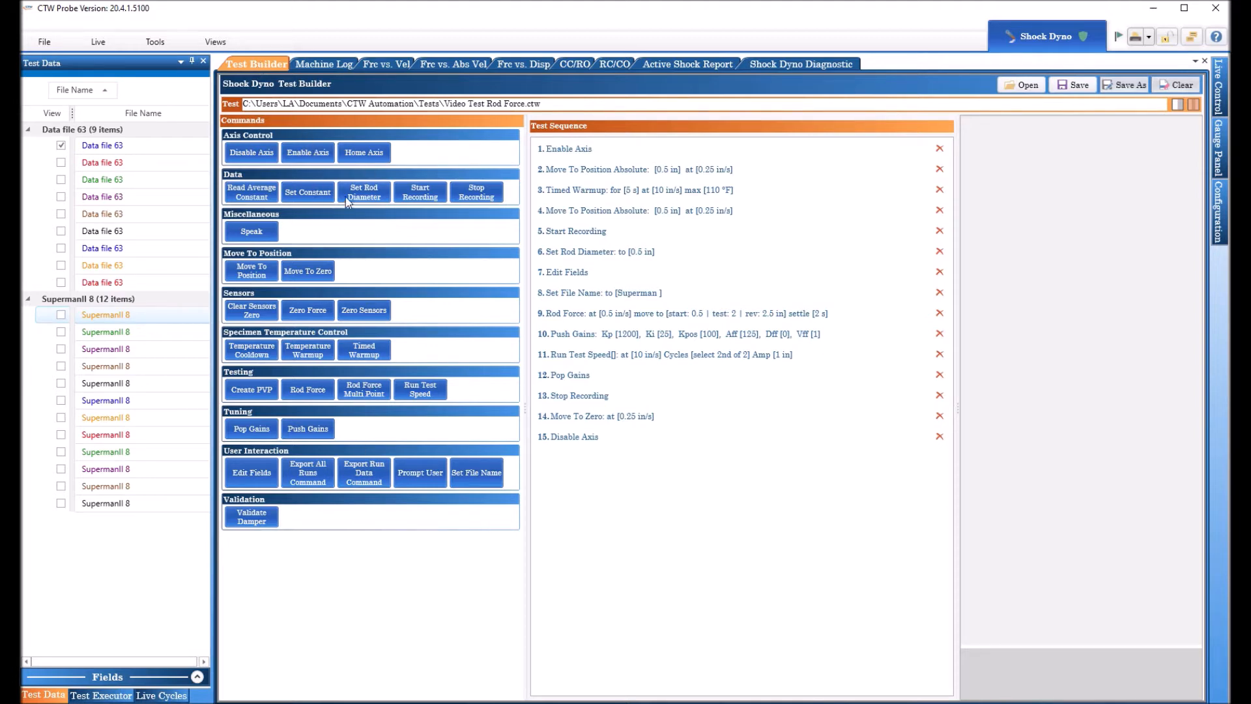
Collapse the Test Data panel and widen the command list and parameter areas slightly.
left_click(192, 61)
left_click(191, 60)
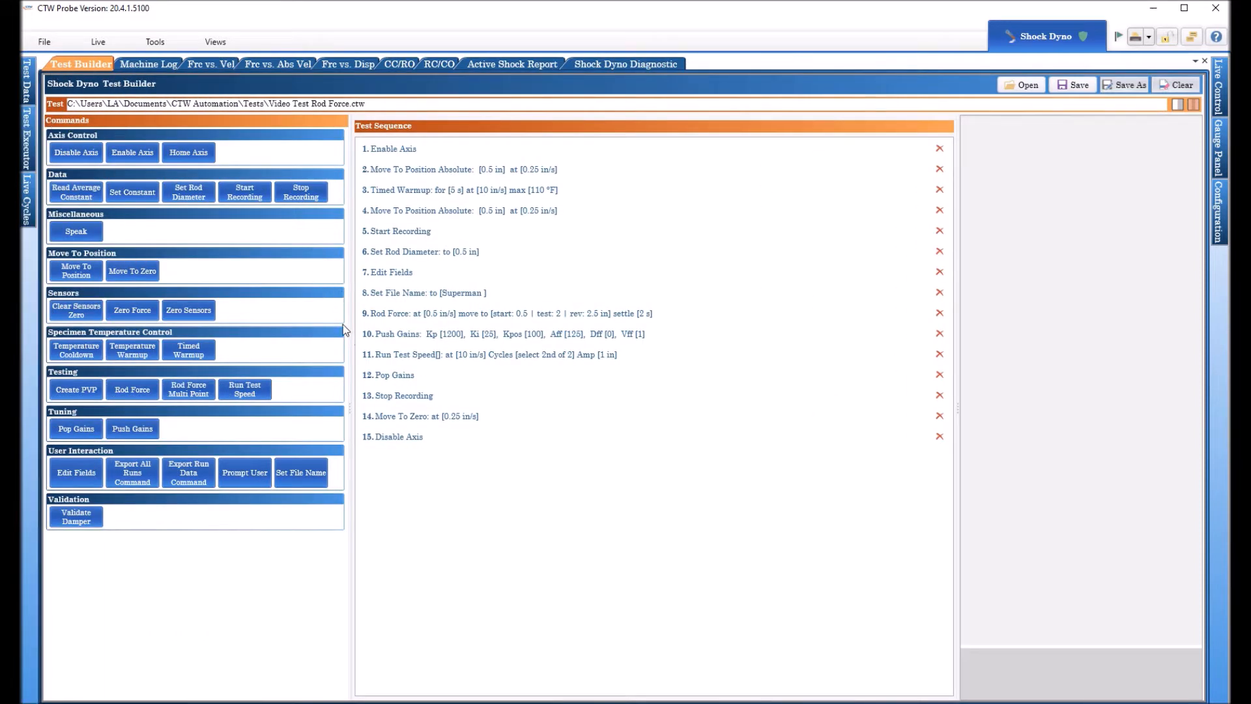
left_click_drag(350, 407, 364, 406)
left_click_drag(955, 407, 934, 407)
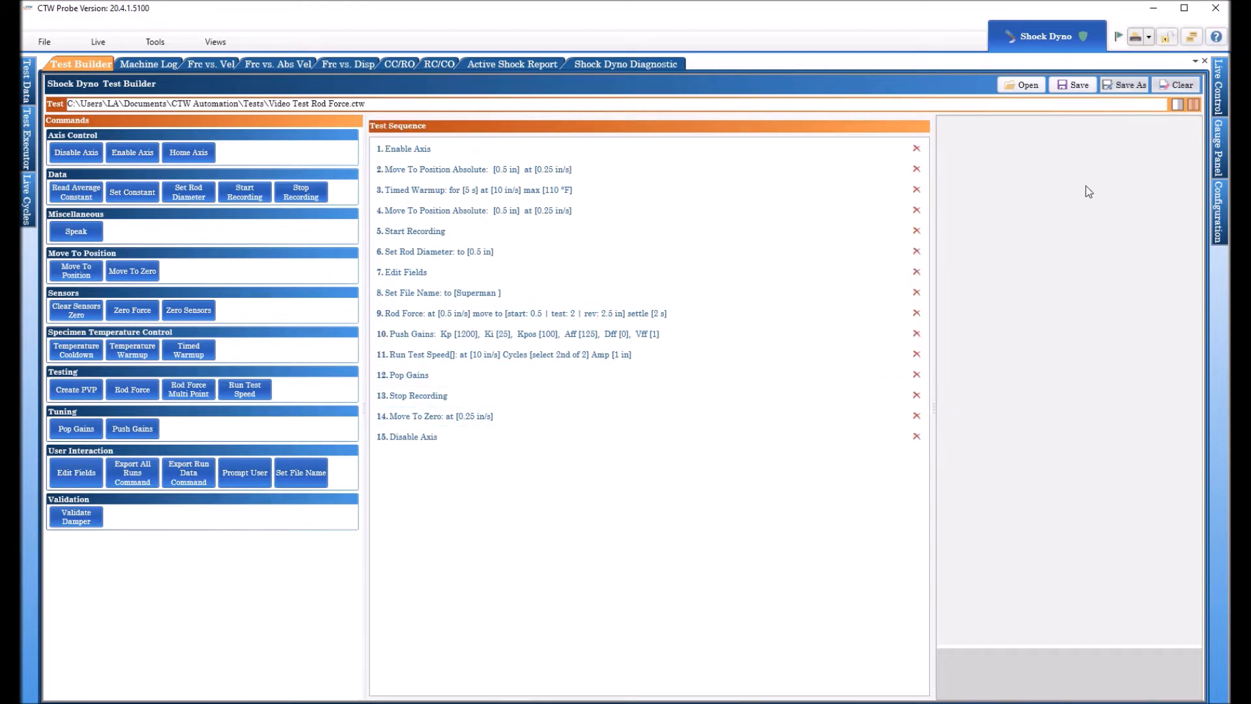
Clear the loaded test sequence and start a new one with an Enable Axis command.
left_click(1178, 85)
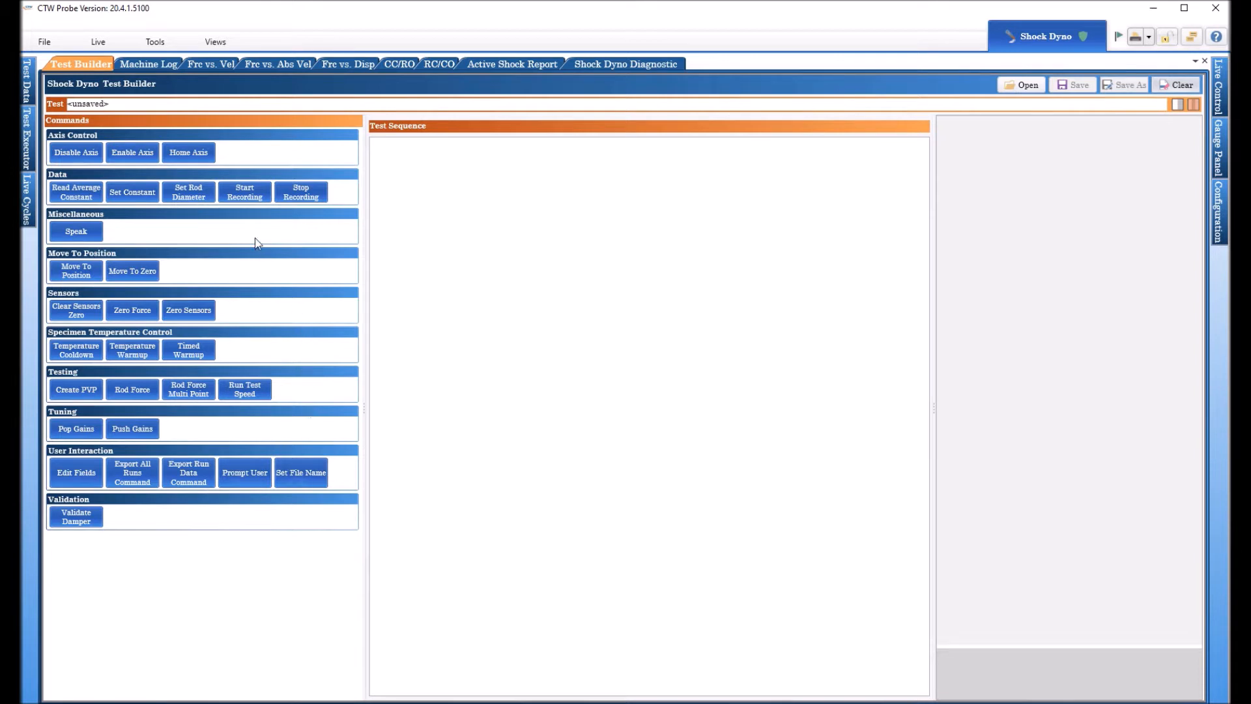
left_click(131, 155)
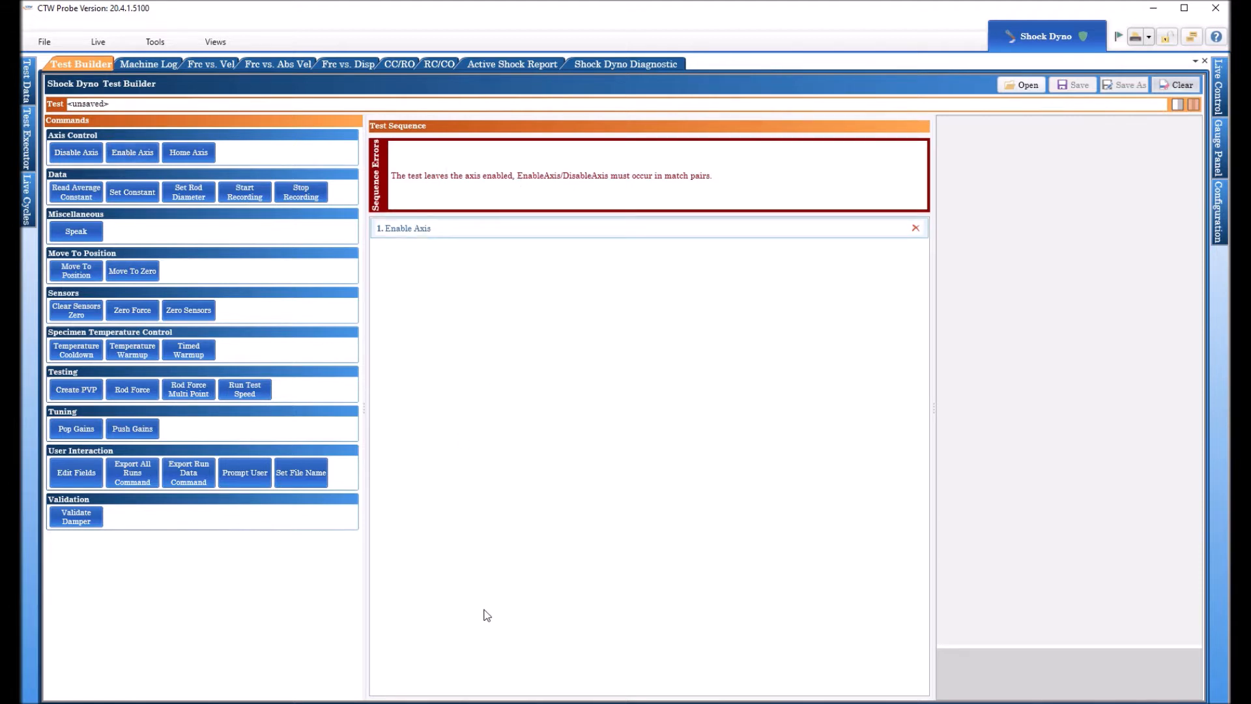
left_click(436, 228)
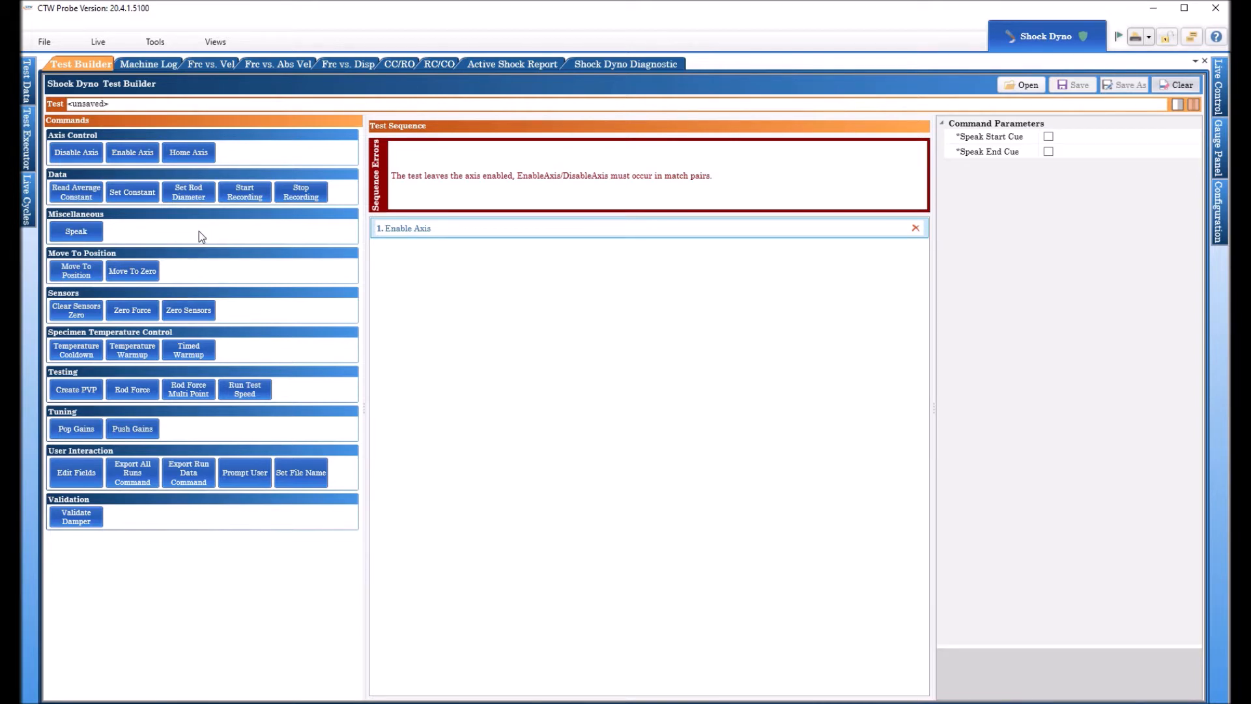
Add a Move To Position command after Enable Axis and set its position to 0.5 in.
left_click(78, 269)
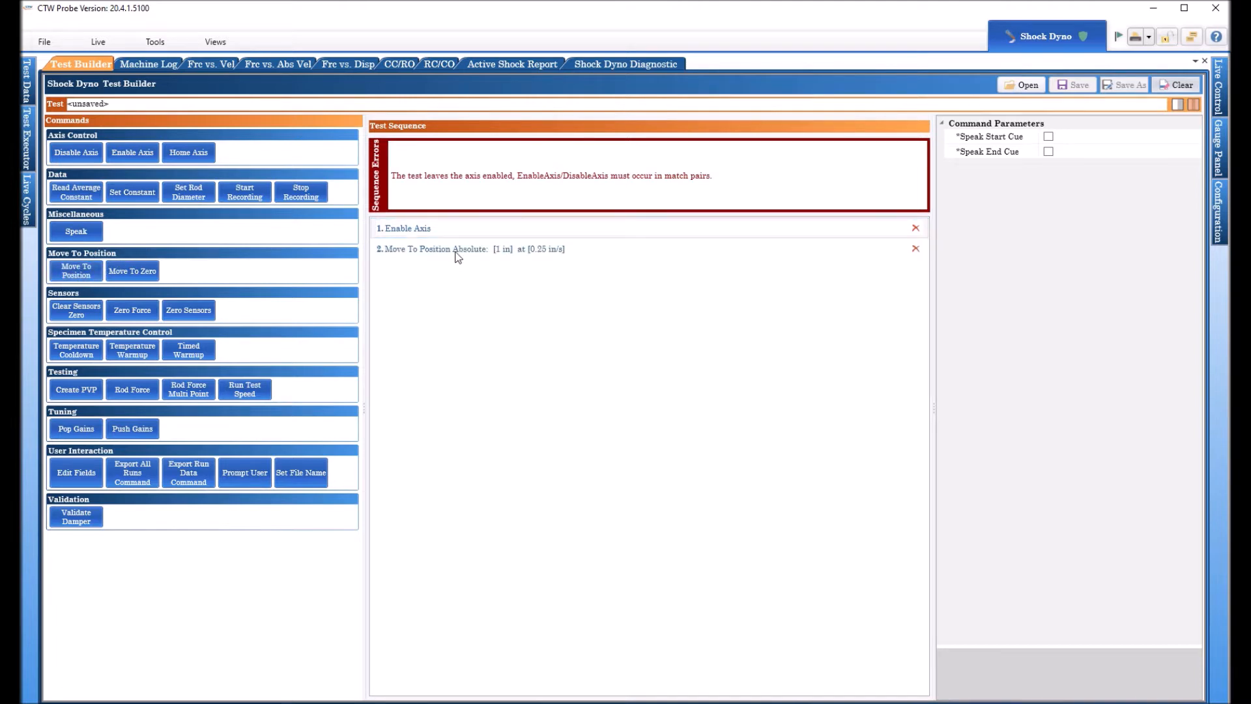
left_click(458, 256)
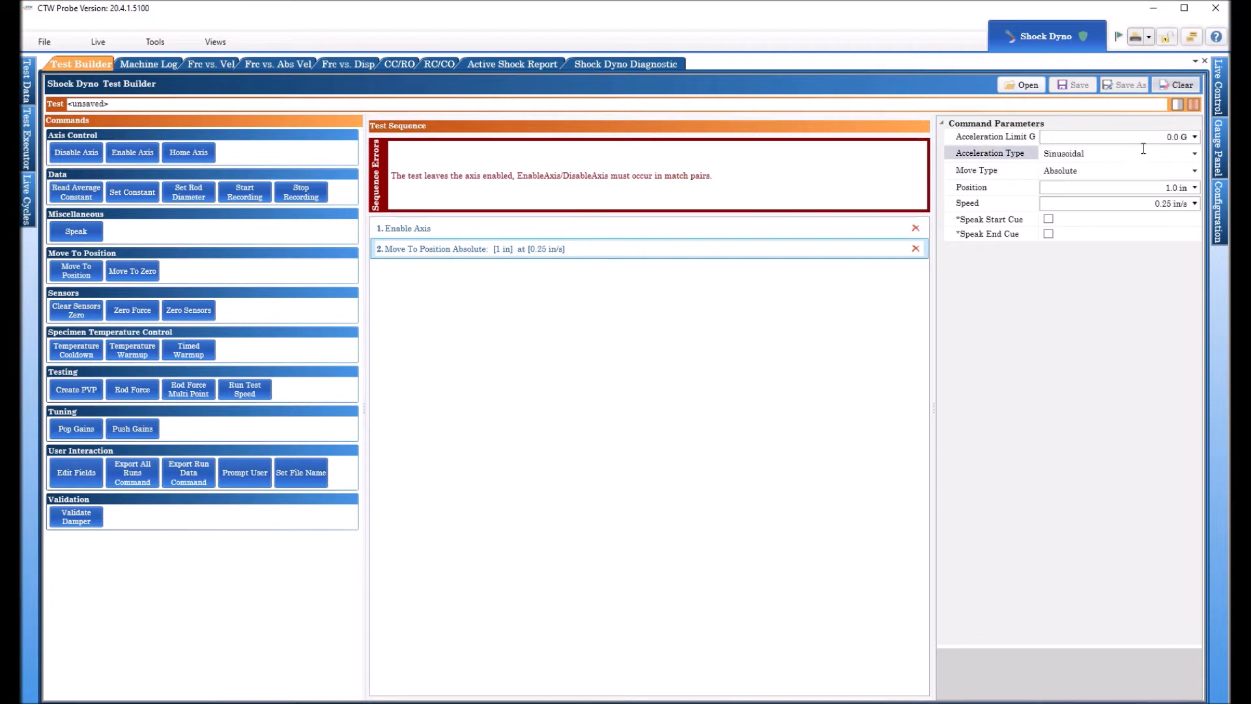
left_click(1155, 189)
type("0.5 in")
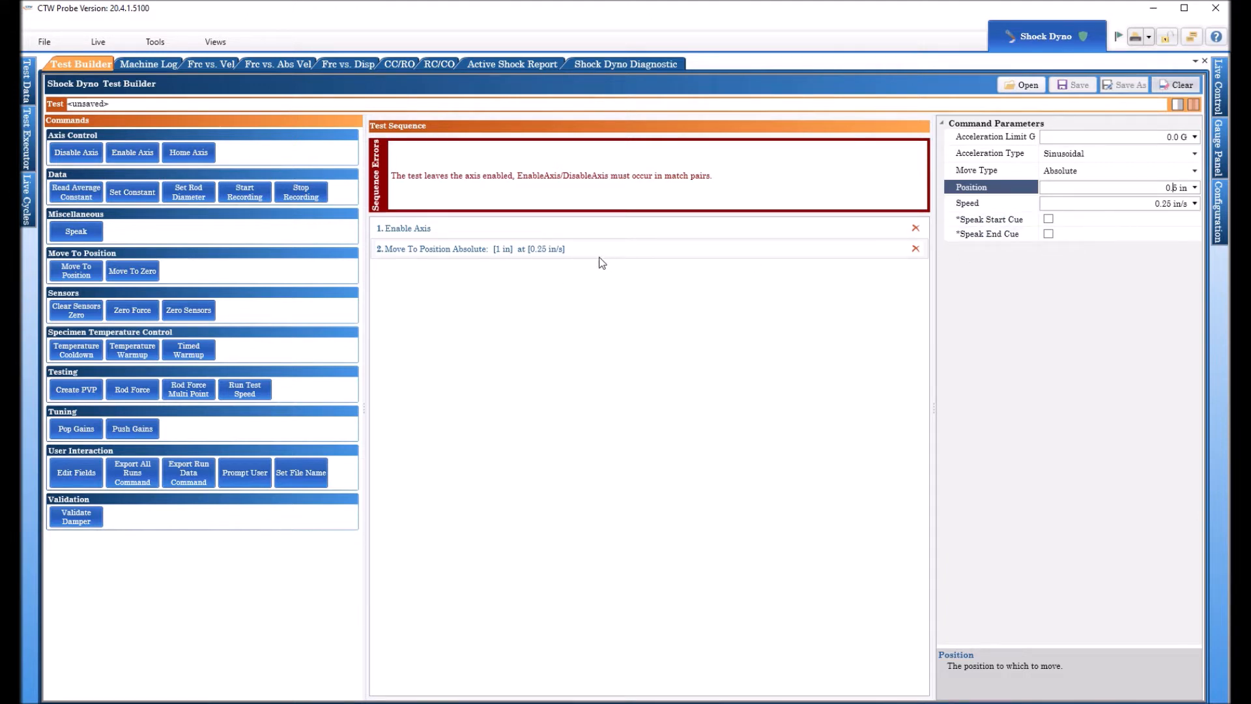
left_click(1150, 203)
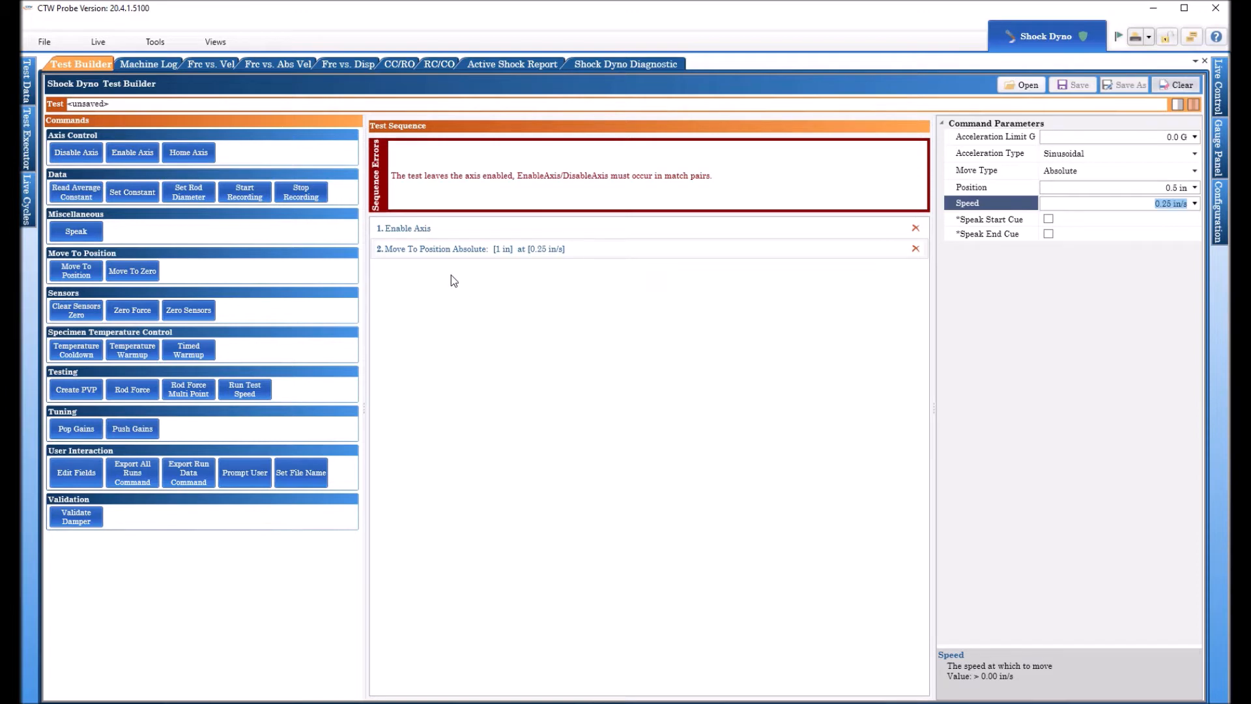
Add Temperature Warmup and Timed Warmup commands to the sequence and compare their parameters.
left_click(122, 350)
left_click(187, 356)
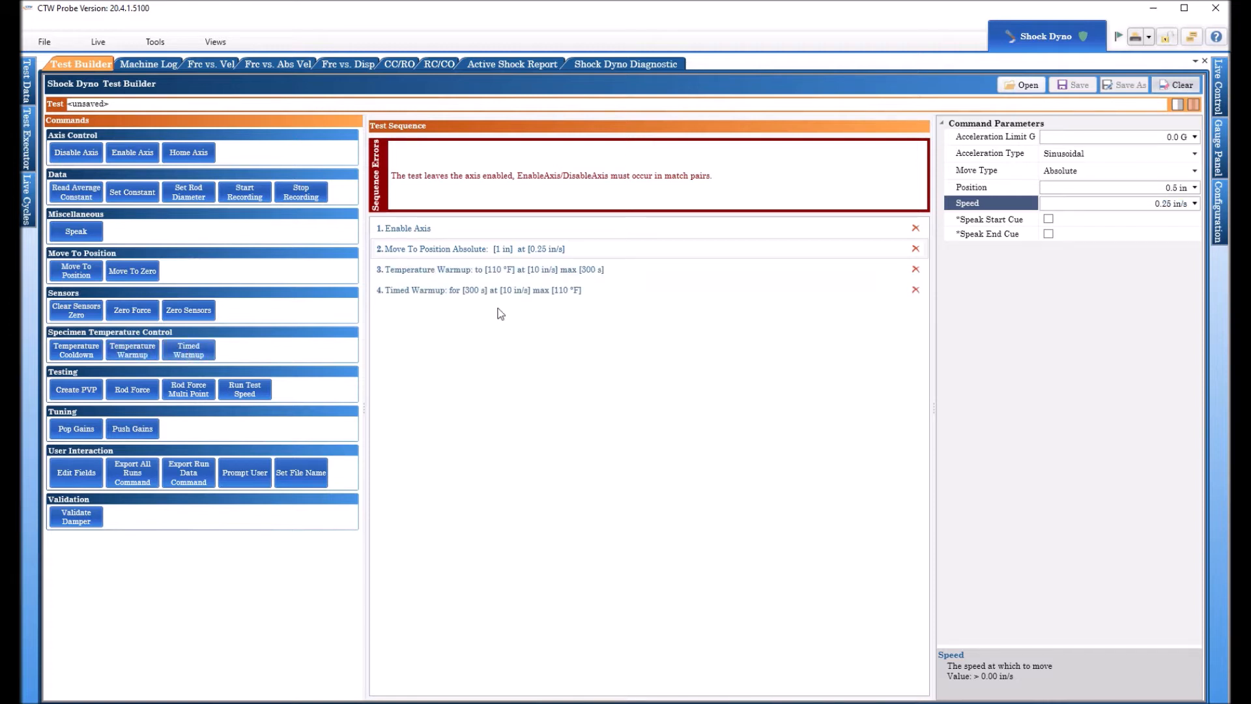
left_click(488, 275)
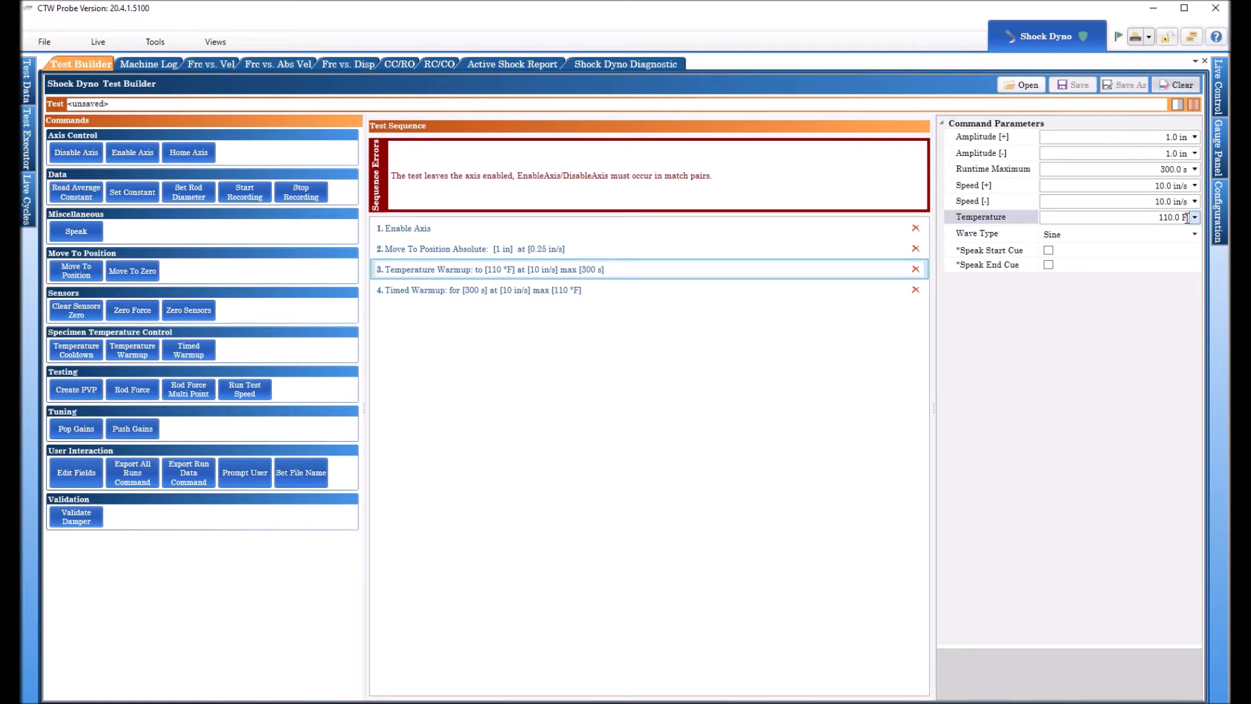
left_click(556, 294)
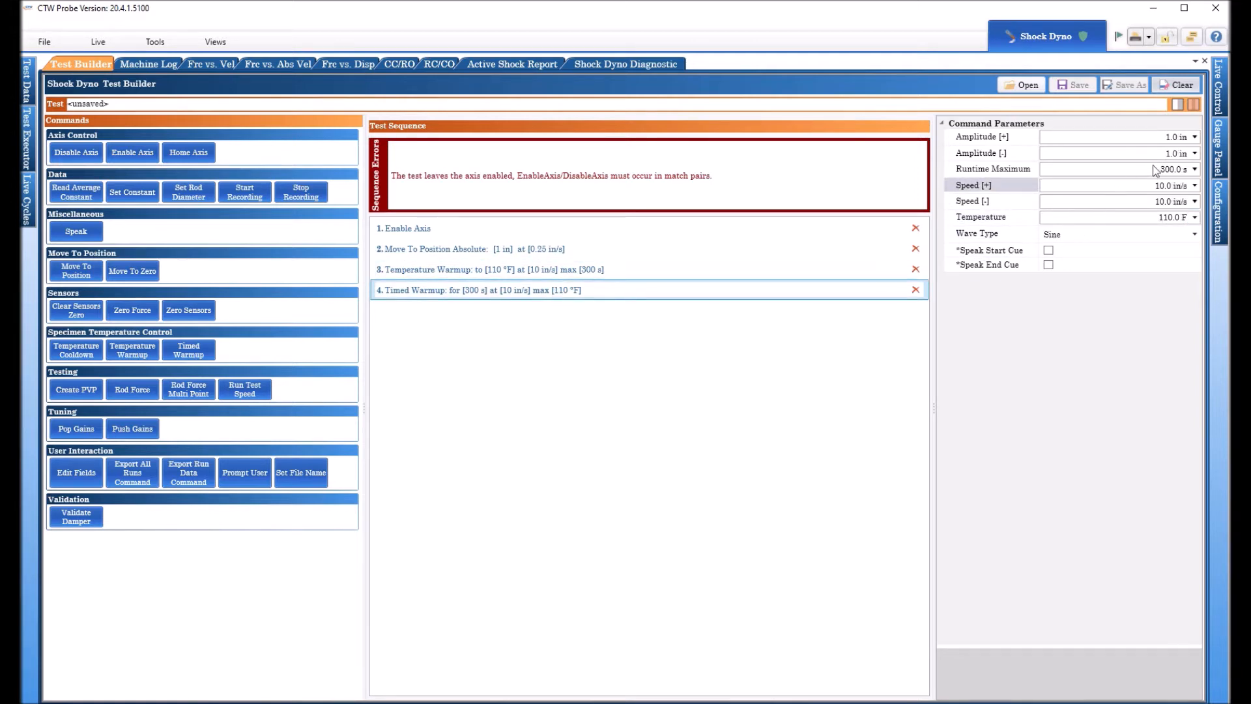
left_click(1173, 169)
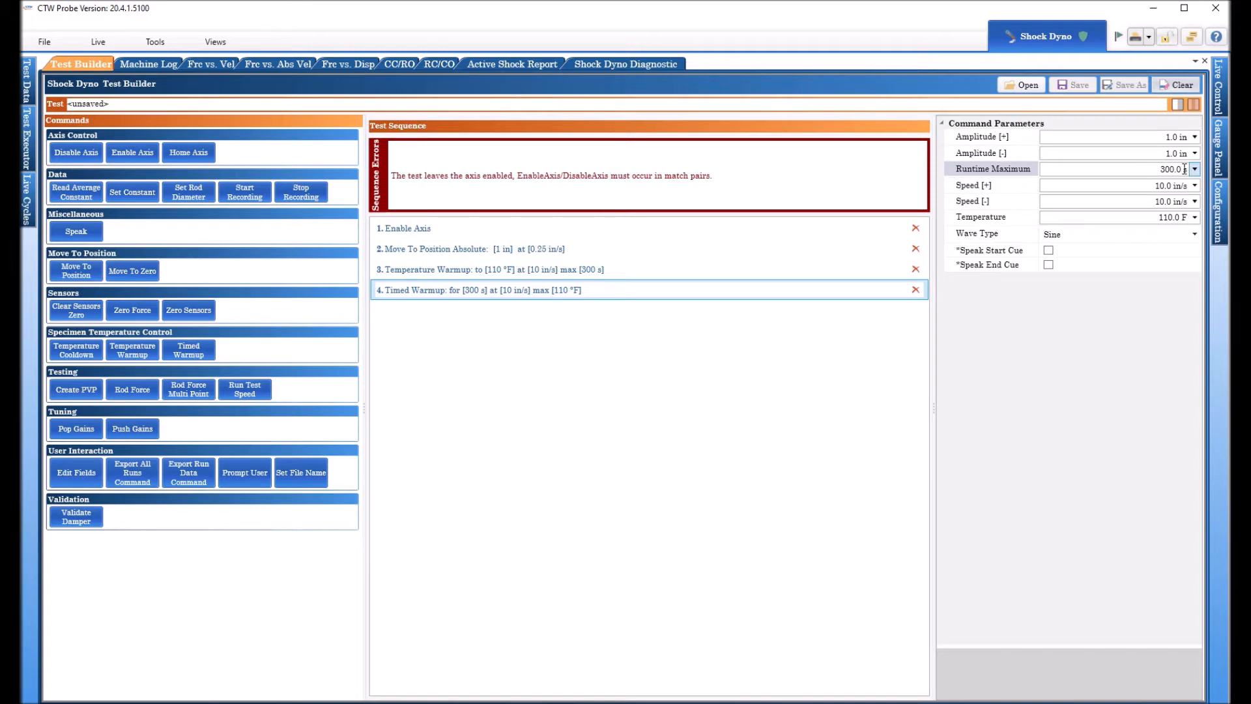
left_click(551, 270)
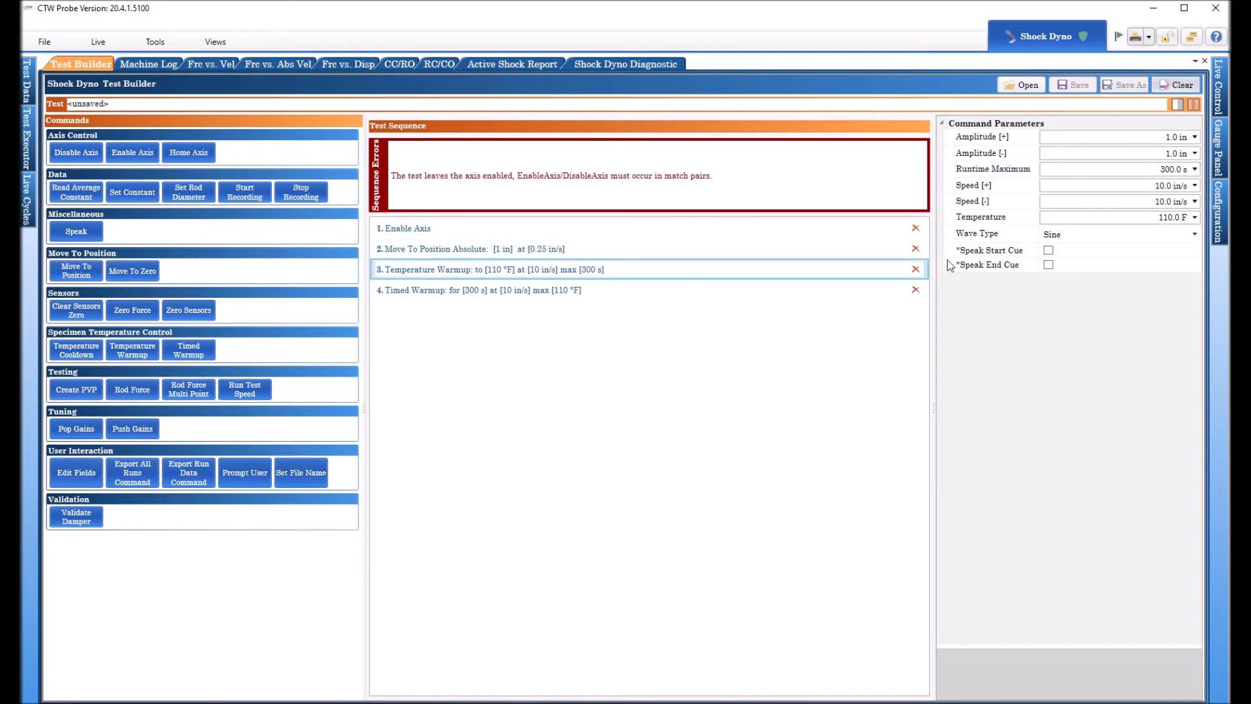
Examine the amplitude, speed and temperature parameters of the Temperature Warmup command.
left_click(1131, 134)
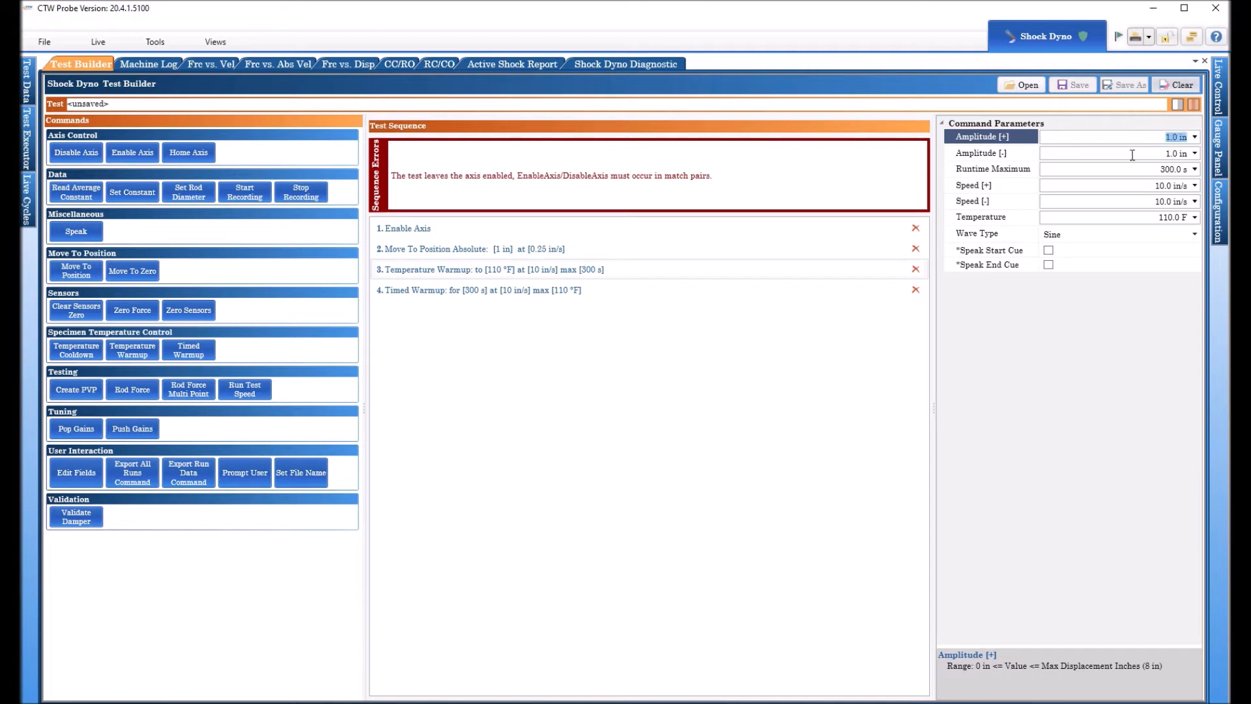
left_click(1131, 152)
double_click(1131, 152)
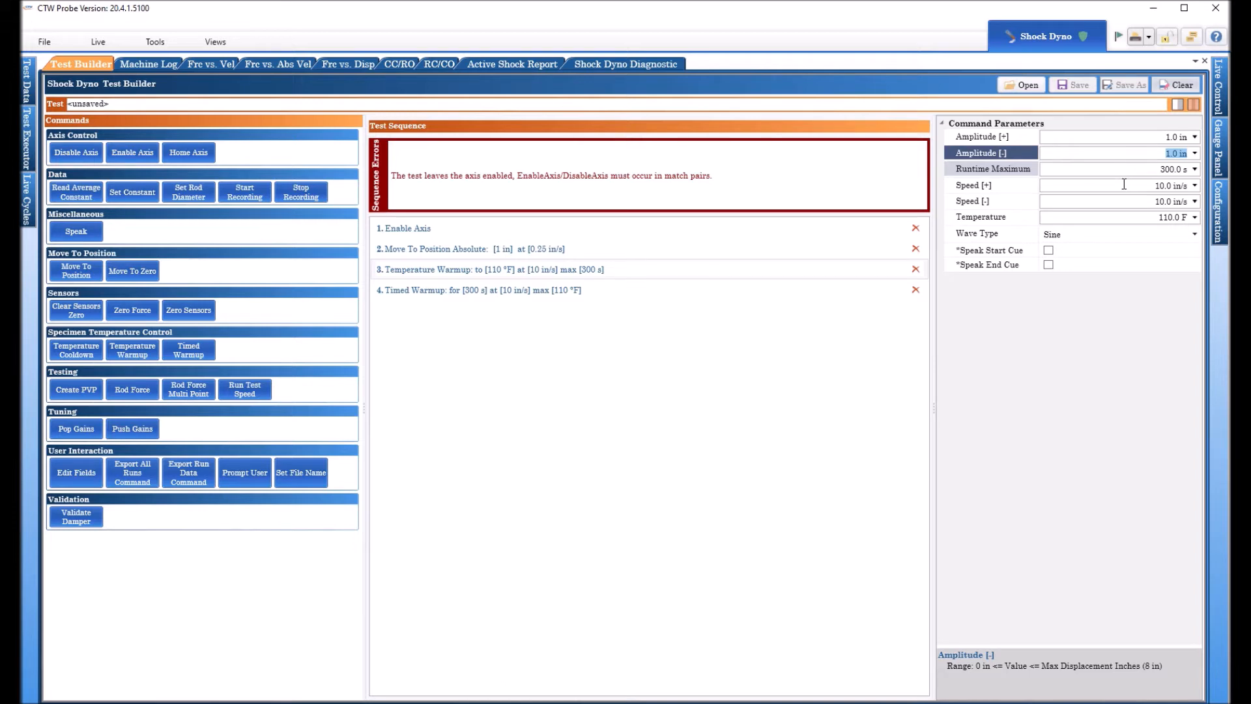
left_click(1126, 187)
double_click(1125, 187)
left_click(1122, 200)
double_click(1122, 202)
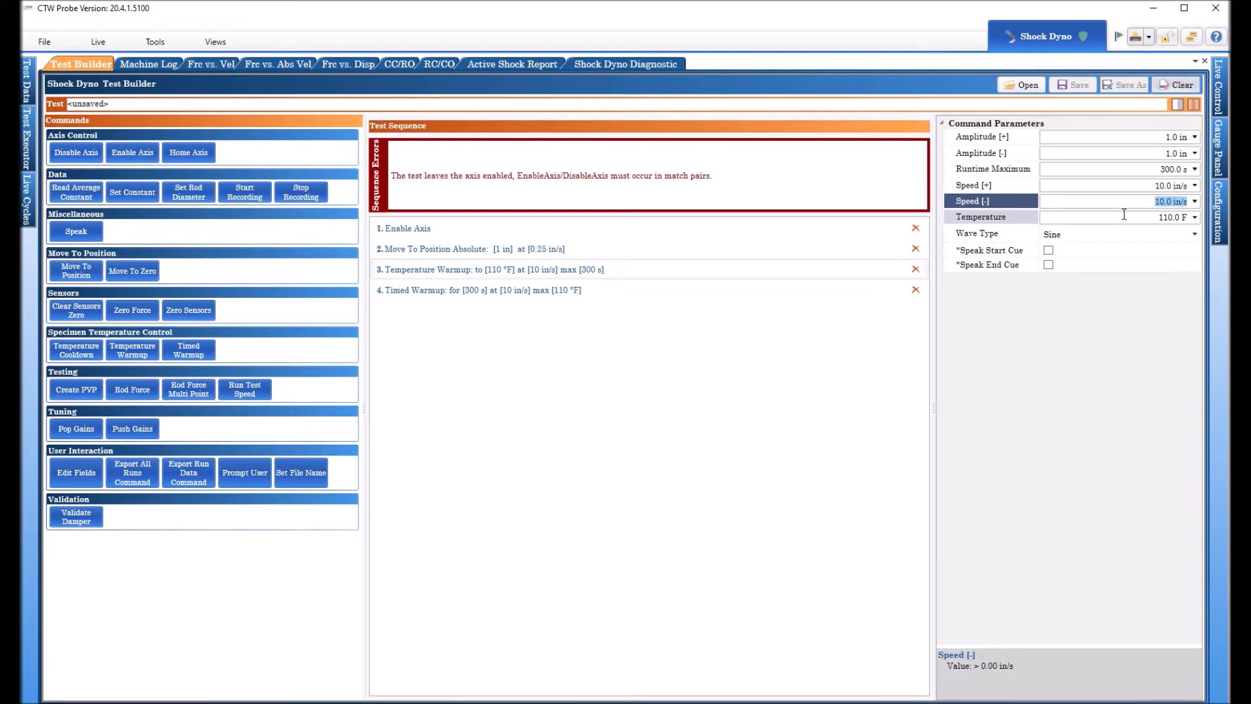
left_click(1134, 218)
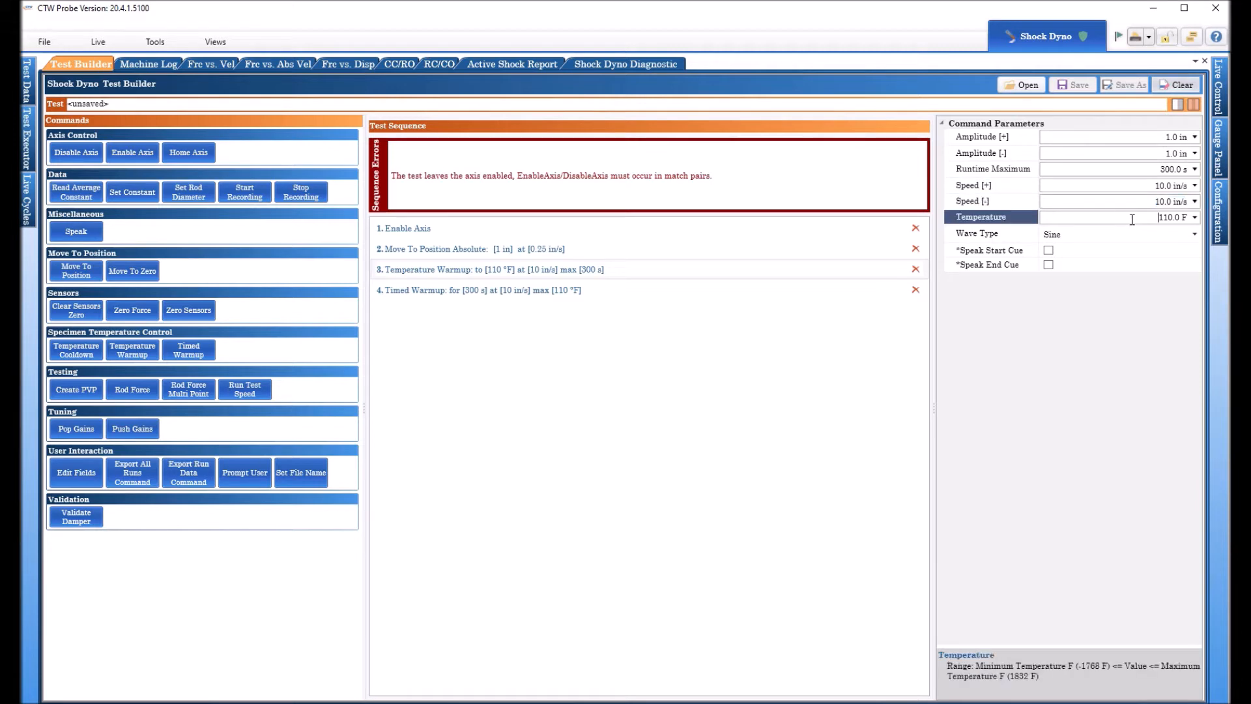
double_click(1133, 219)
Remove the Temperature Warmup command and set the Timed Warmup's runtime maximum to 10 s.
left_click(916, 270)
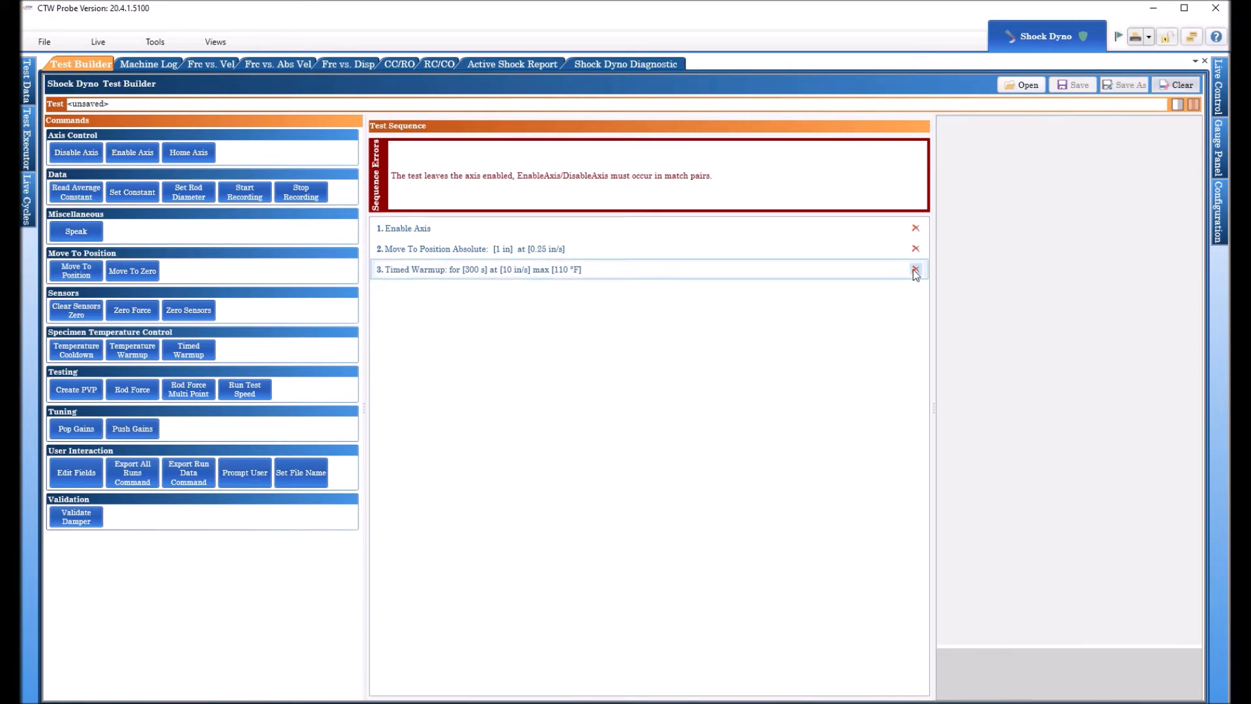
left_click(412, 269)
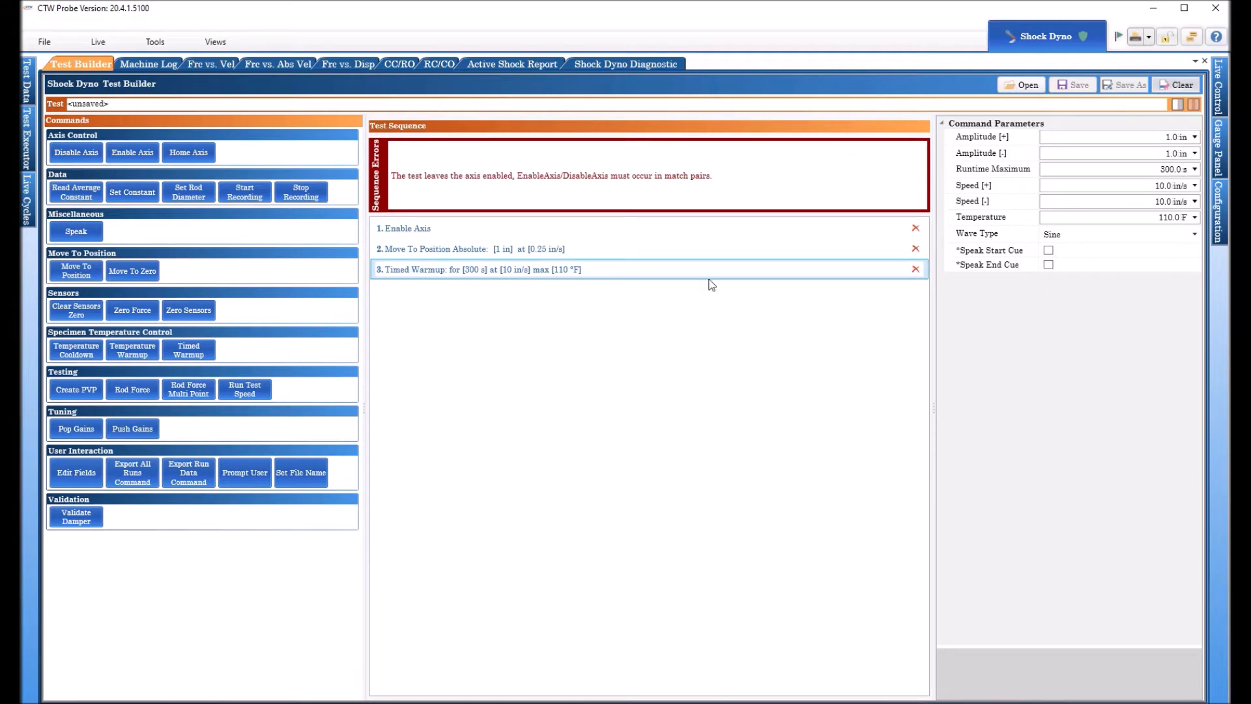
left_click(1143, 168)
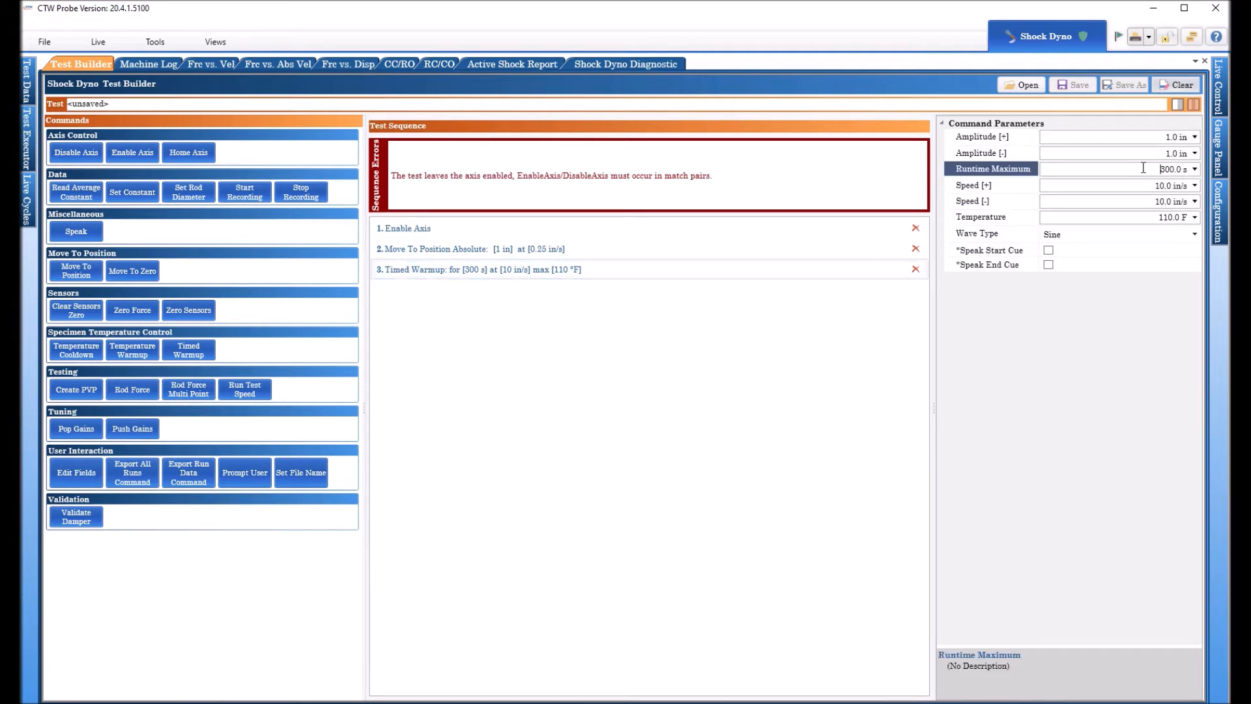
key("ctrl+a")
type("5")
key("BackSpace")
type("10")
key("Tab")
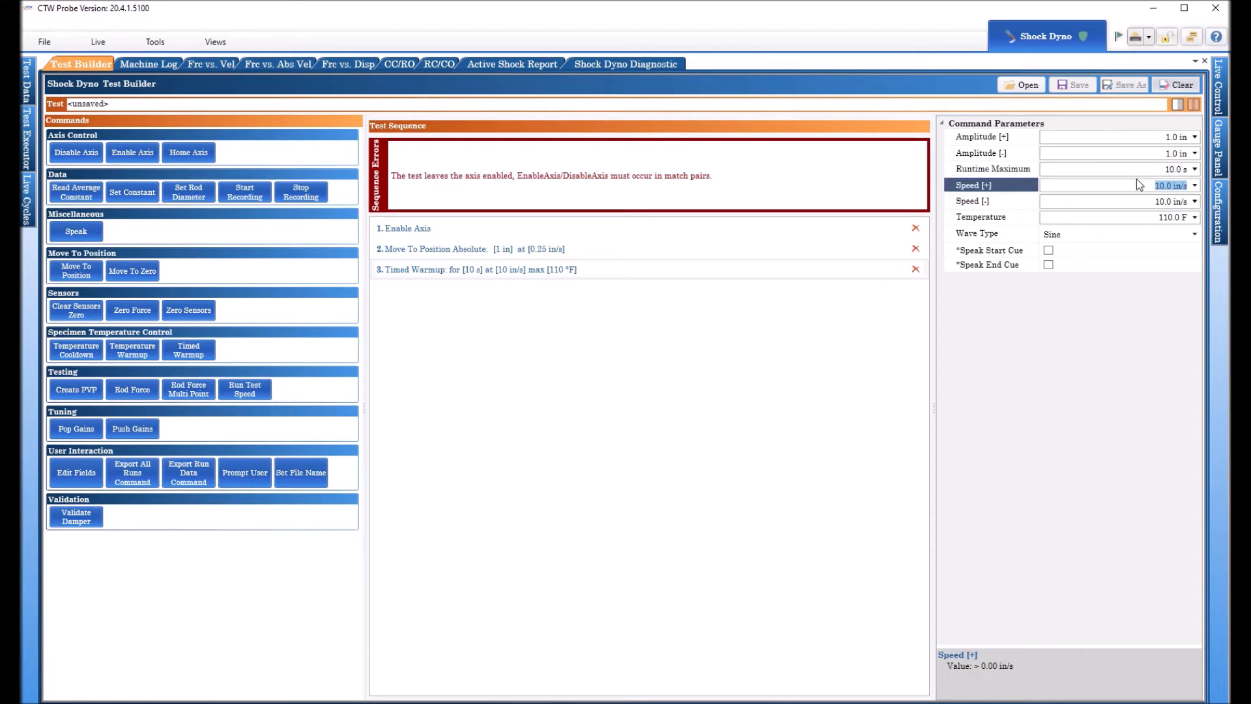
Review the temperature, amplitude and runtime maximum parameters of the Timed Warmup command.
left_click(1142, 220)
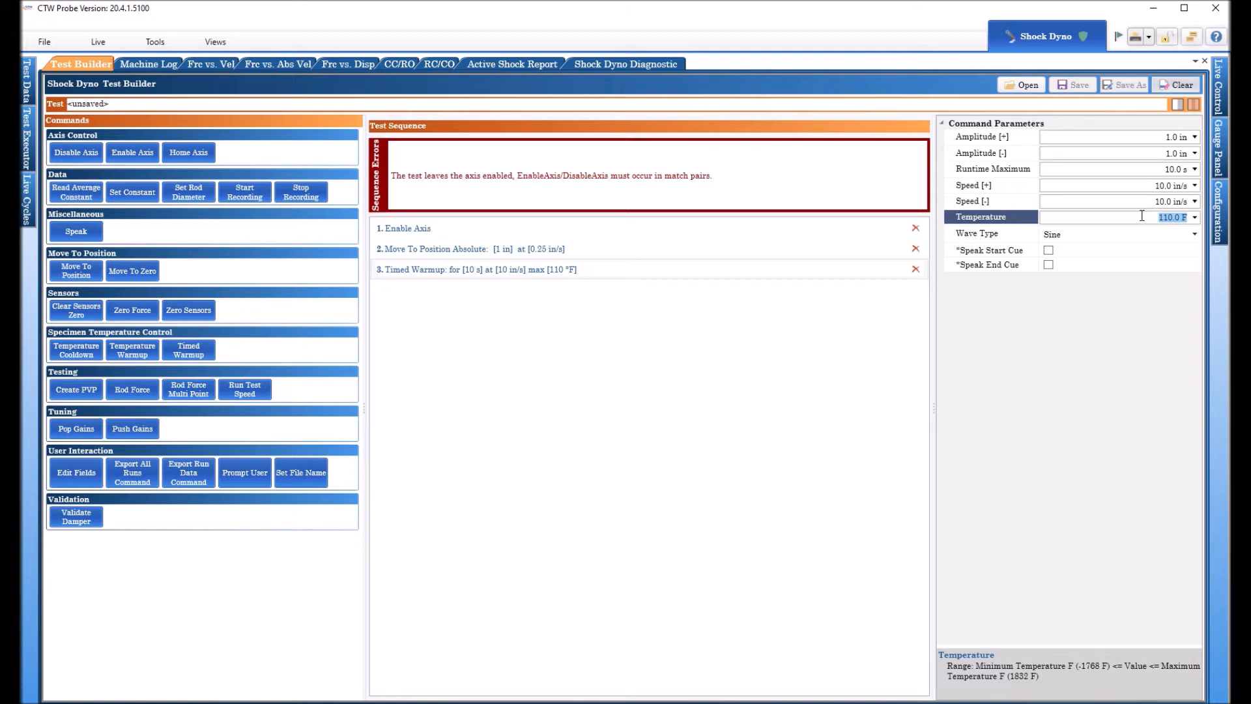
left_click(1135, 138)
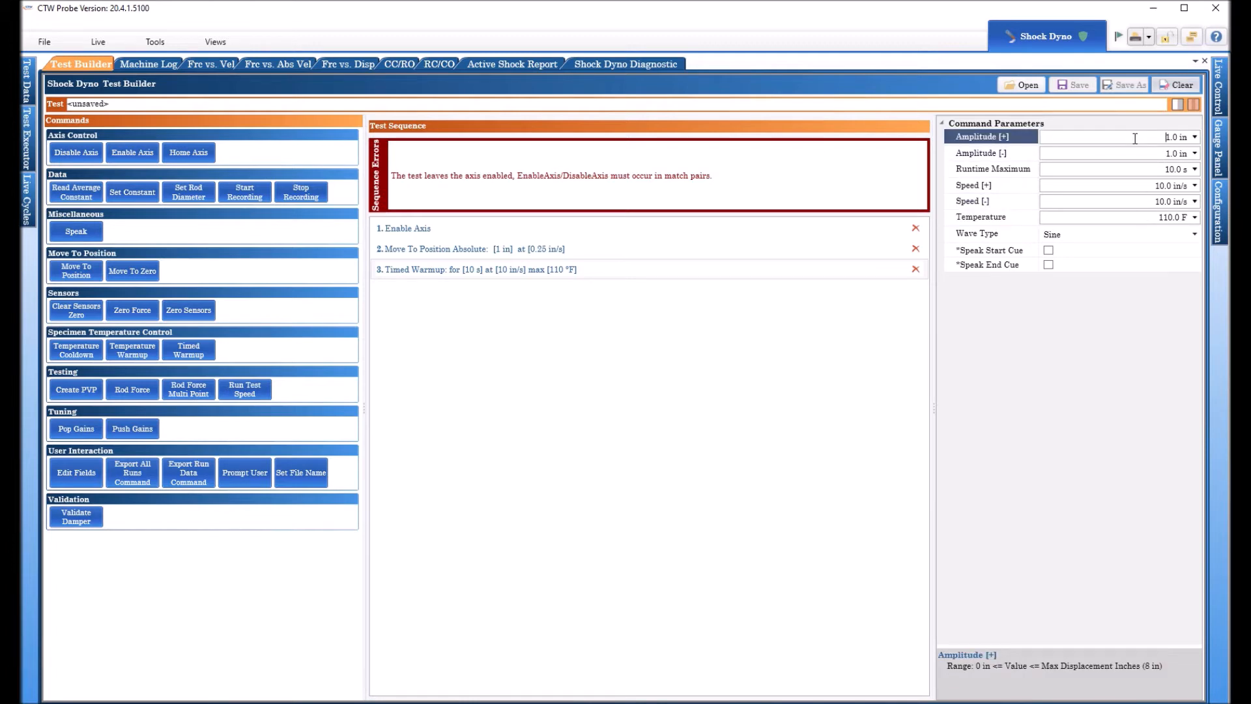
left_click(1133, 148)
double_click(1134, 153)
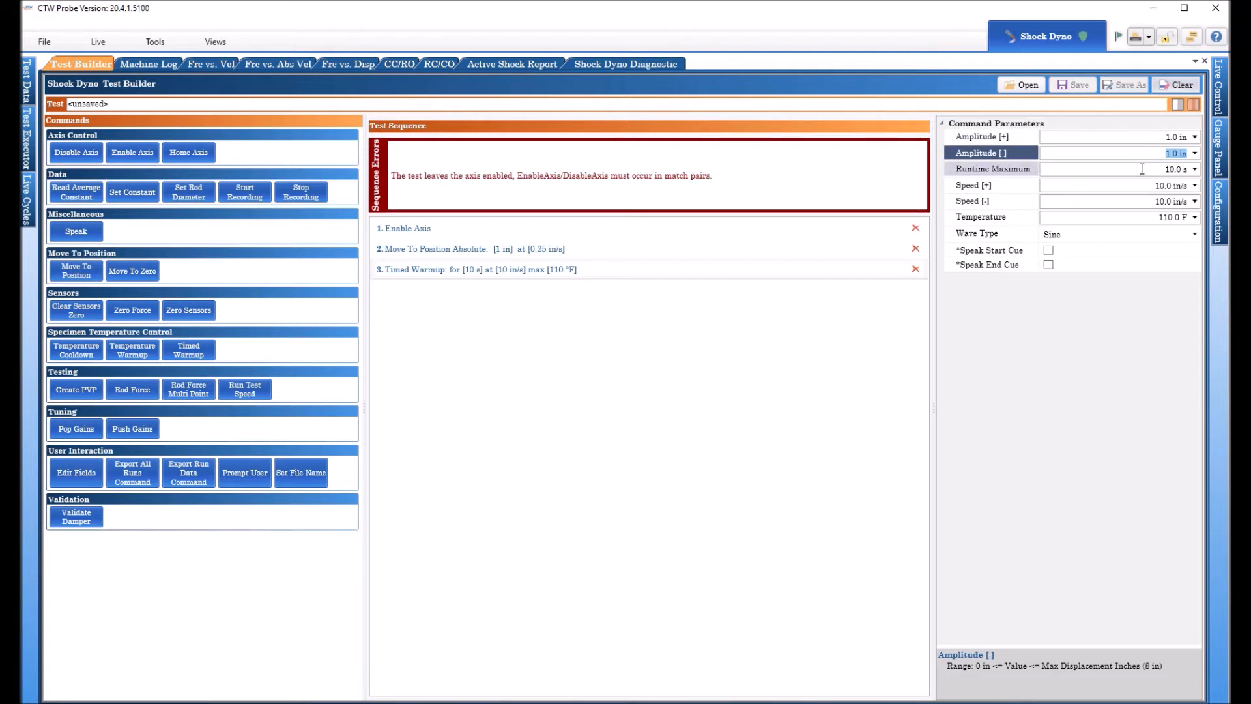
left_click(1141, 170)
double_click(1140, 170)
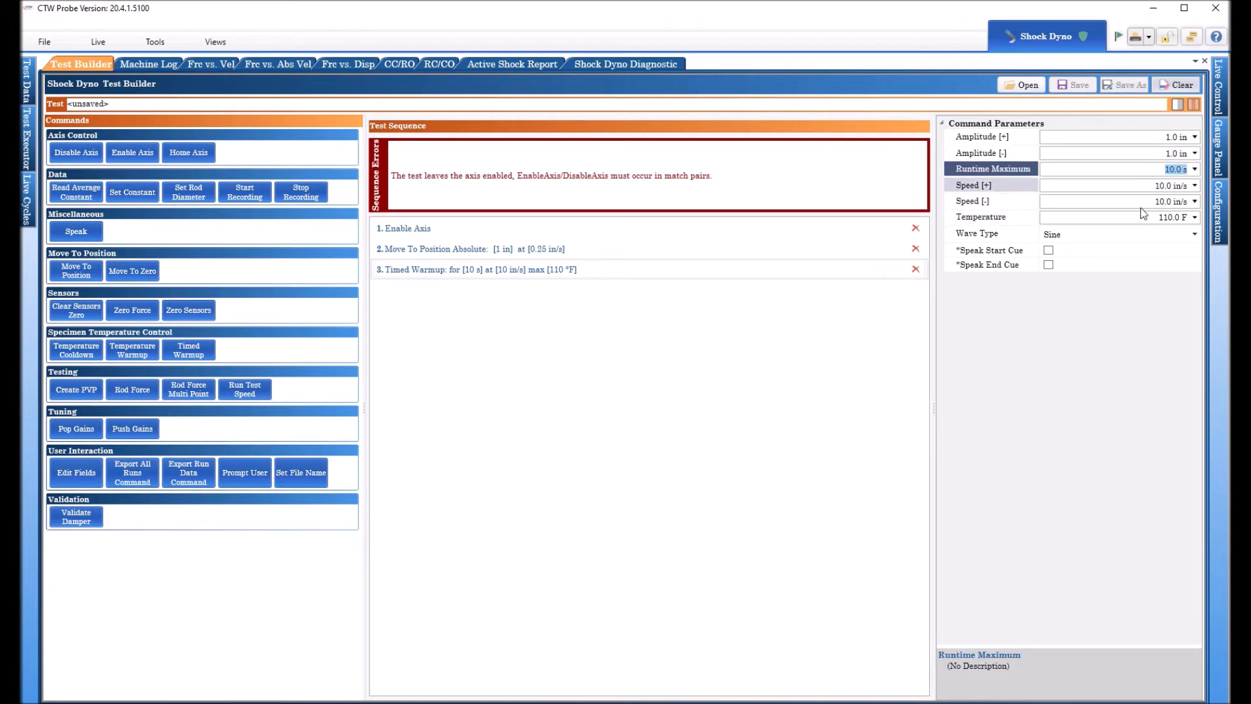
left_click(520, 272)
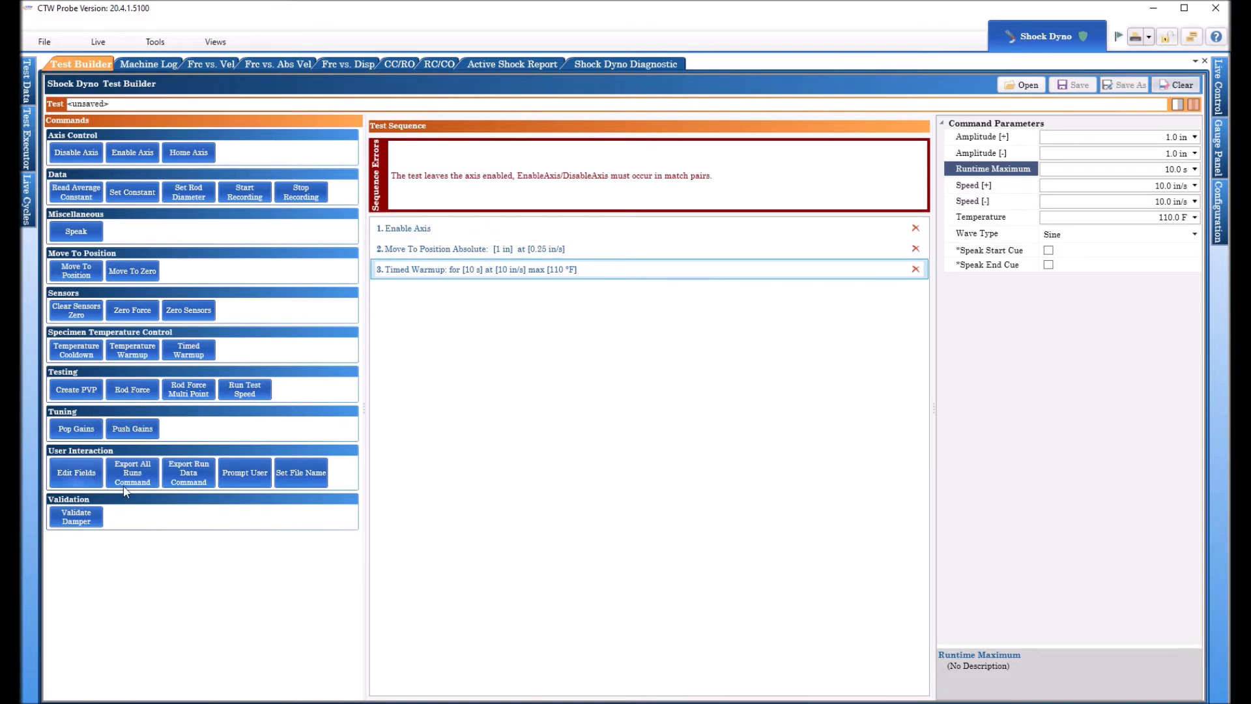
Add a second Move To Position command after Timed Warmup and compare its position parameter with the first one's.
left_click(76, 270)
left_click(414, 290)
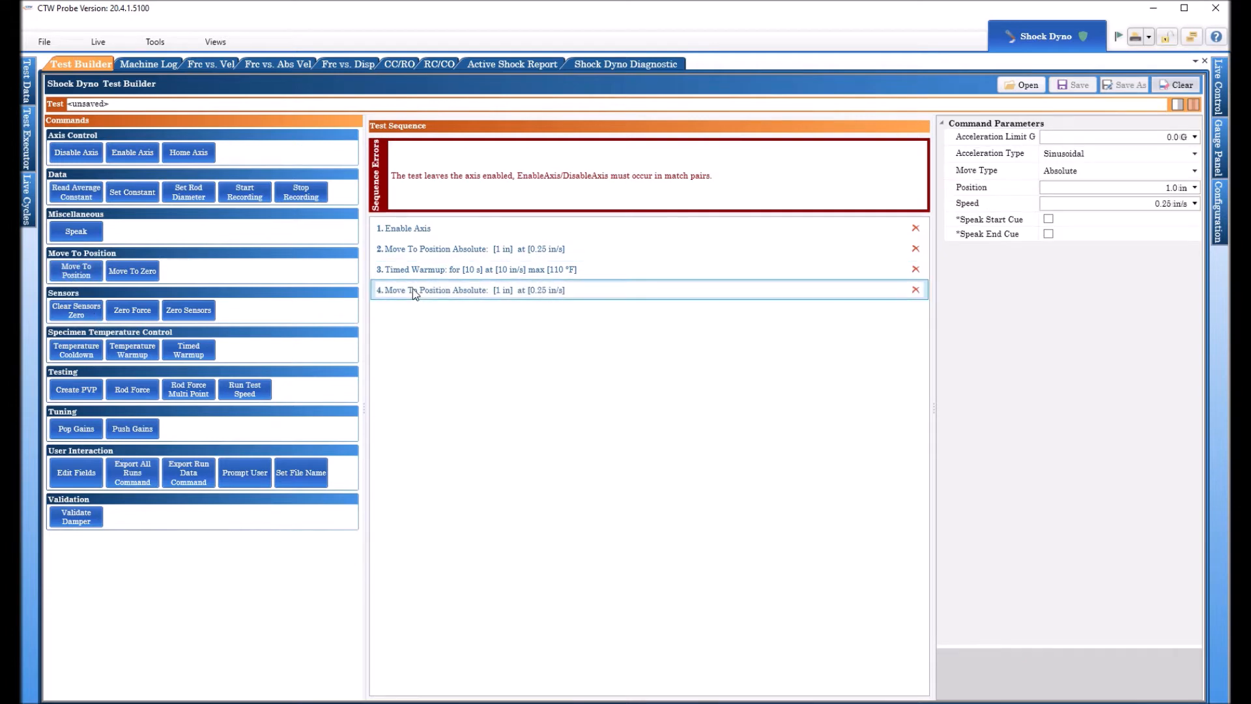
left_click(1180, 204)
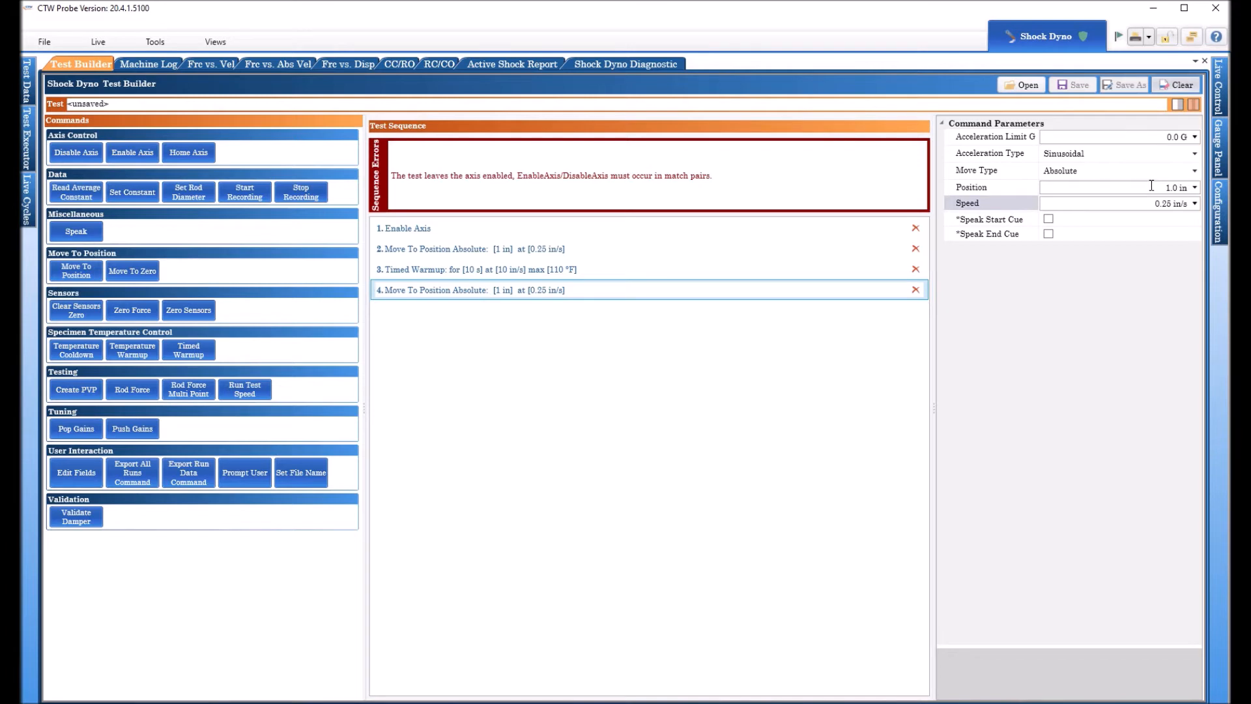
left_click(1151, 187)
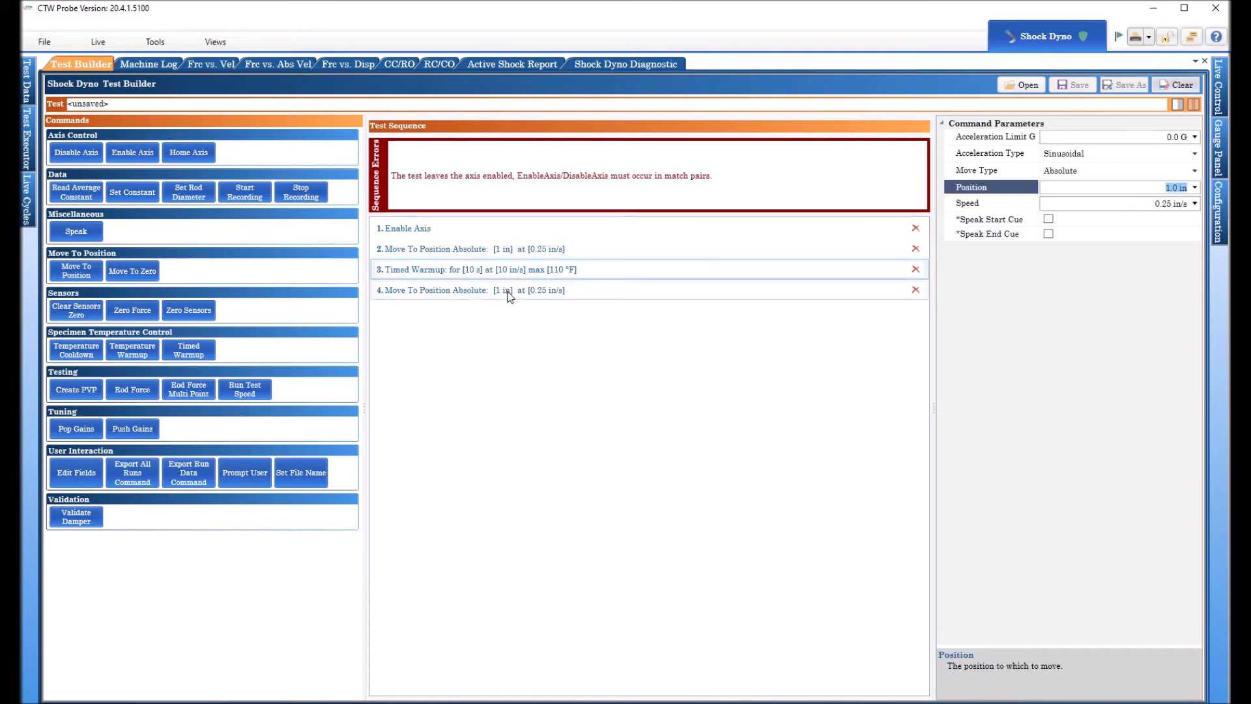
left_click(490, 250)
left_click(1148, 187)
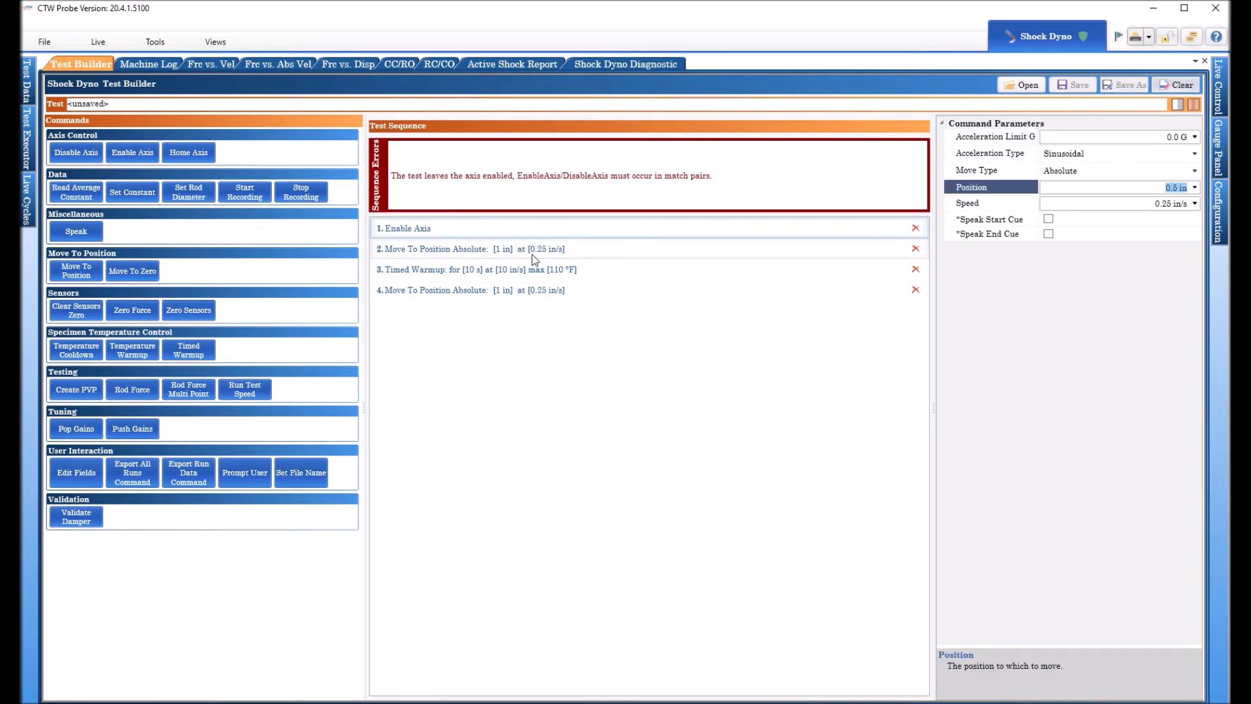
Add a Start Recording command after the second Move To Position command.
left_click(514, 291)
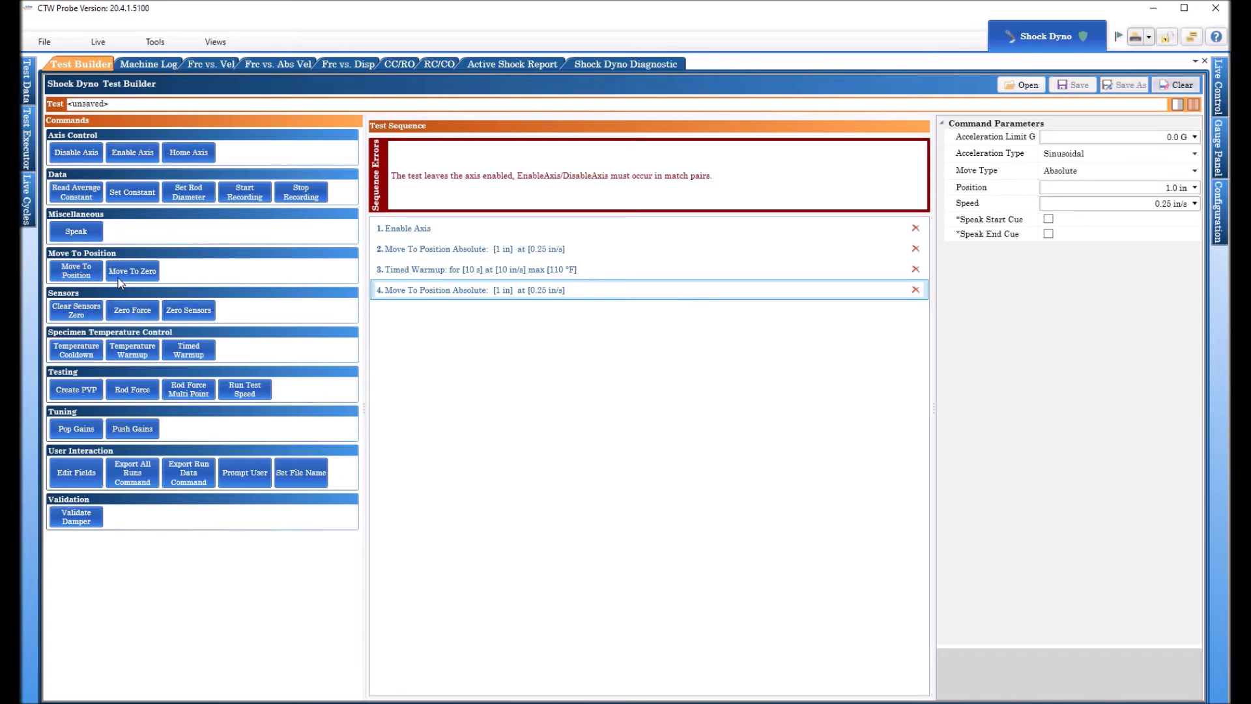
left_click(239, 191)
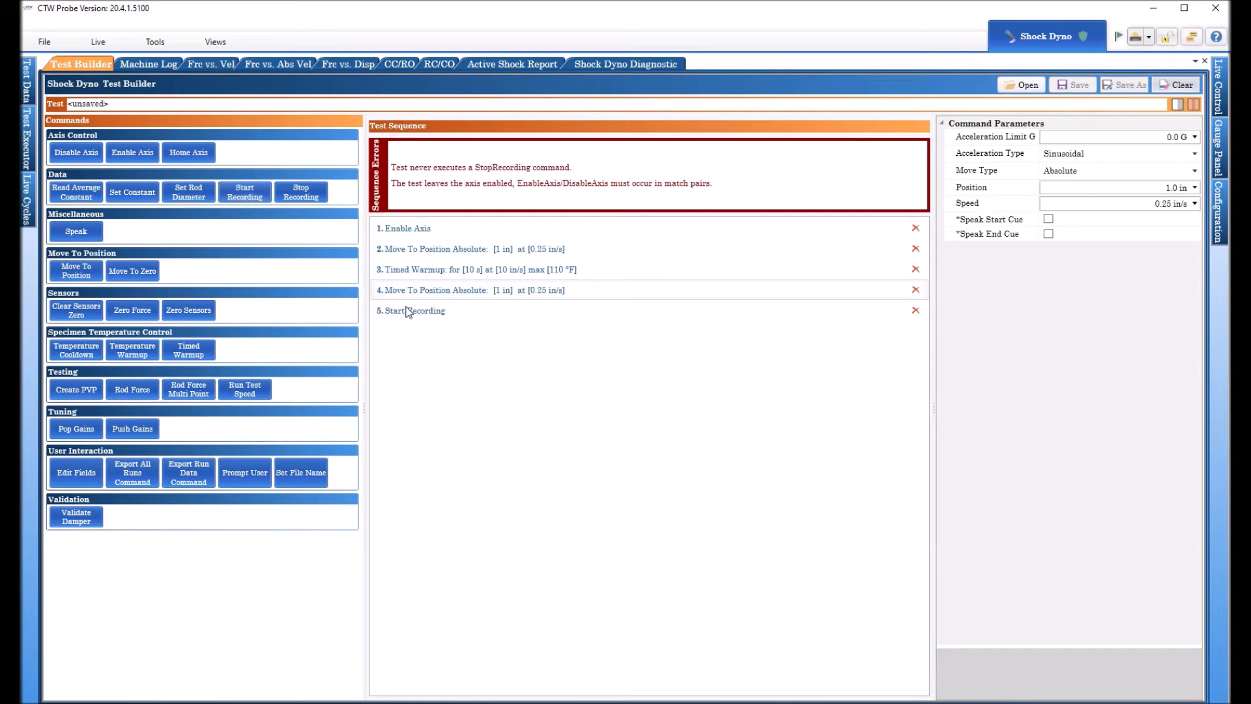
Add two Run Test Speed commands after the Start Recording command.
left_click(429, 312)
left_click(437, 313)
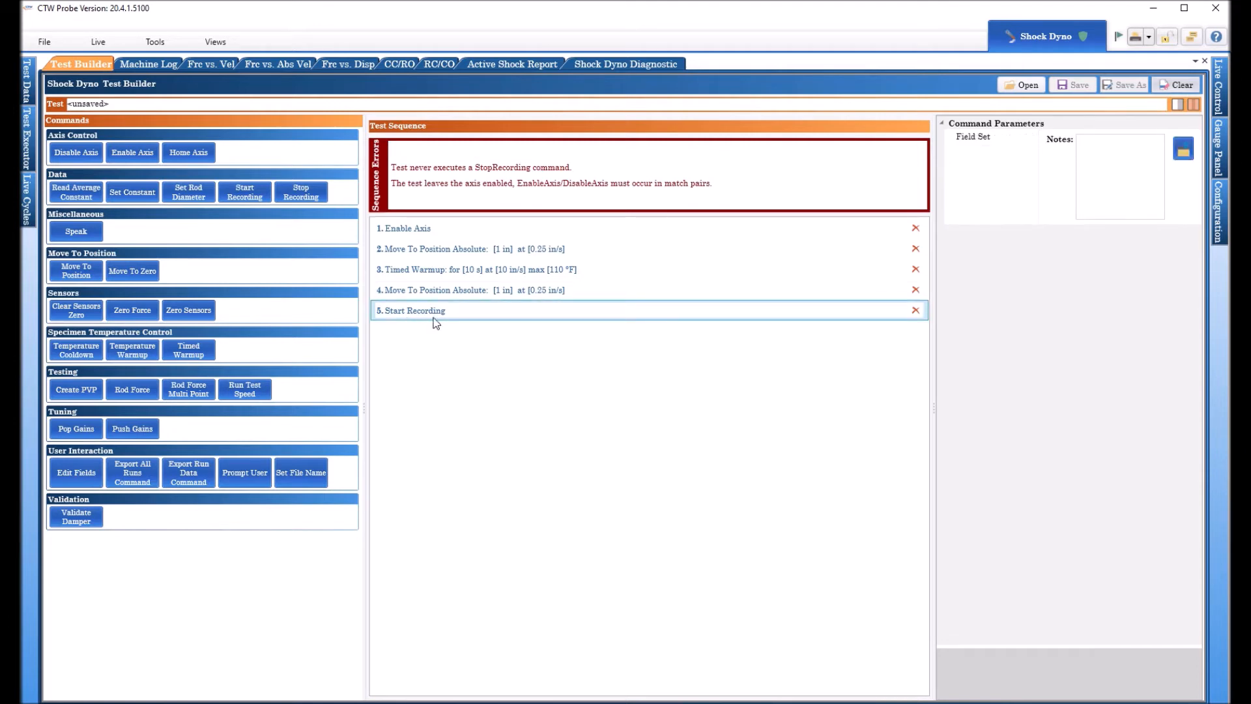
left_click(245, 390)
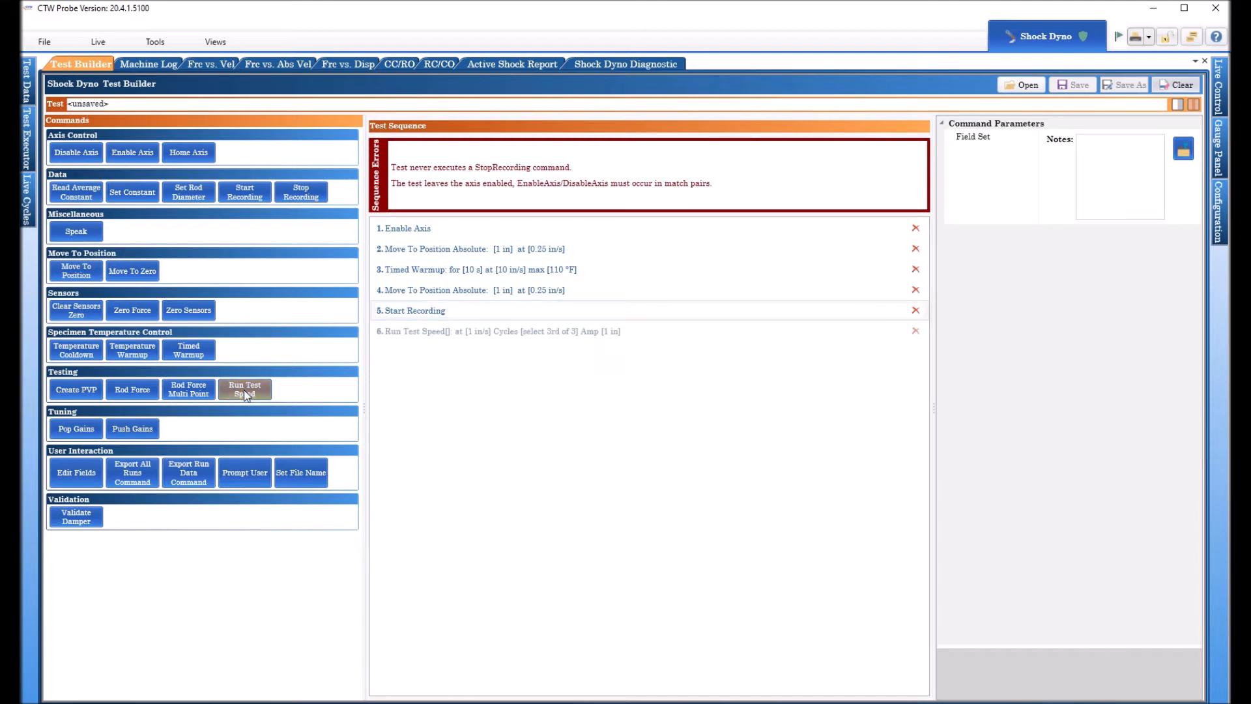
left_click(245, 390)
left_click(475, 354)
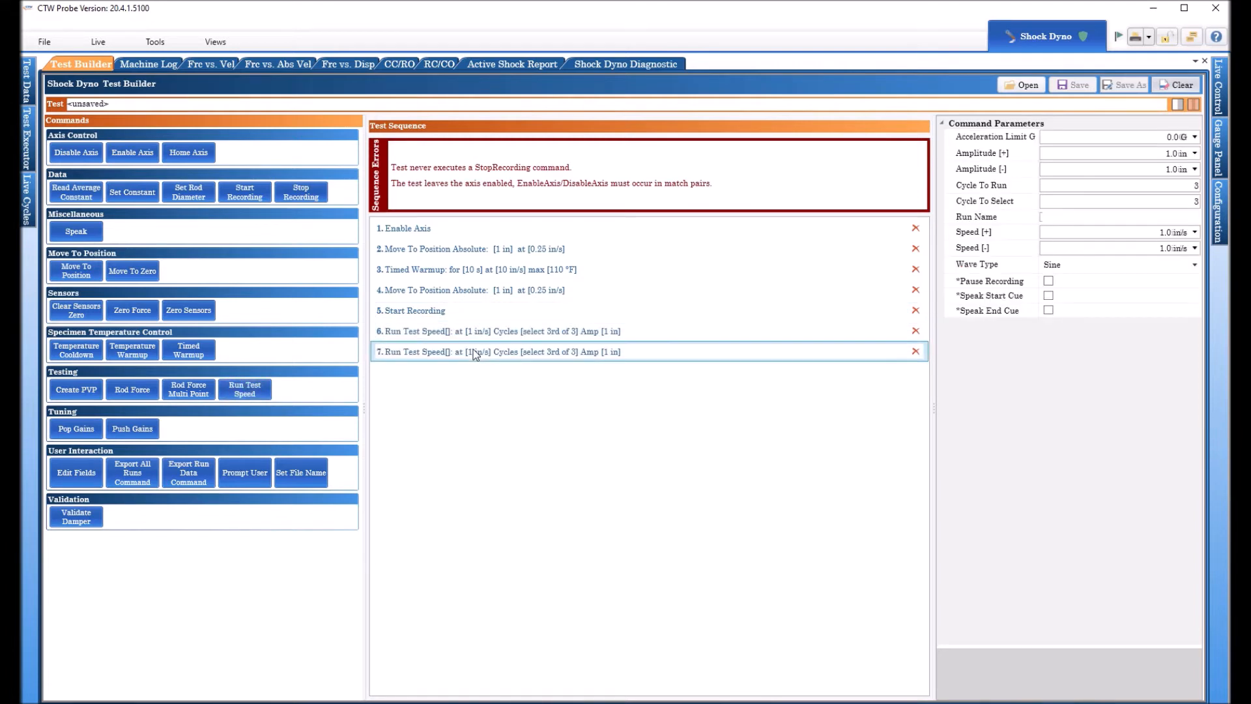
Set the upward speed, Speed [+], of the first Run Test Speed command to 5 in/s.
left_click(696, 331)
left_click(1161, 187)
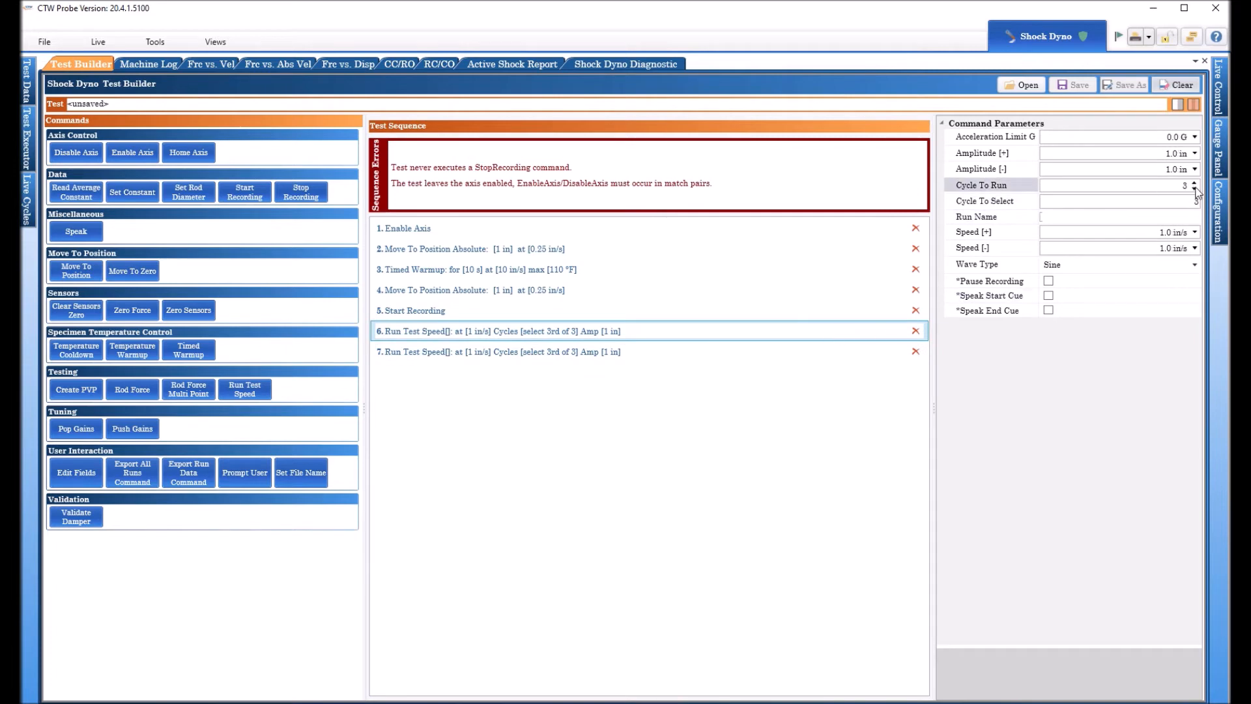
left_click(1153, 154)
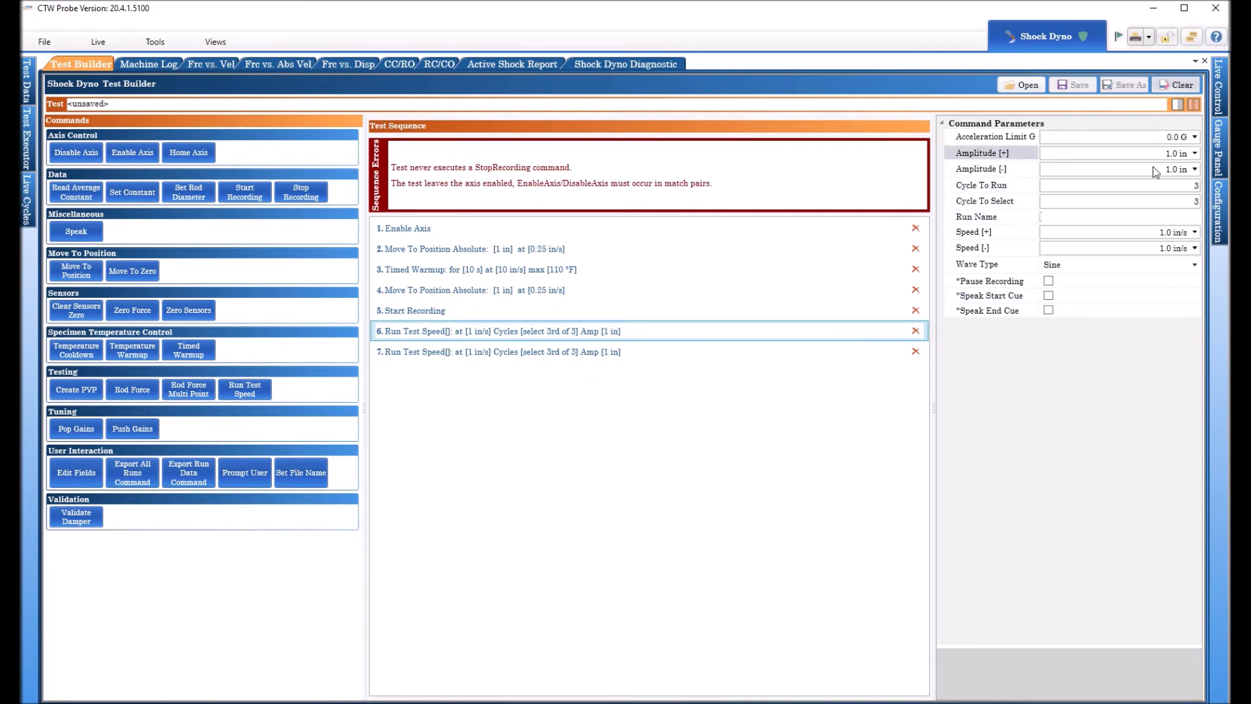
left_click(1152, 202)
left_click(1150, 217)
left_click(1195, 232)
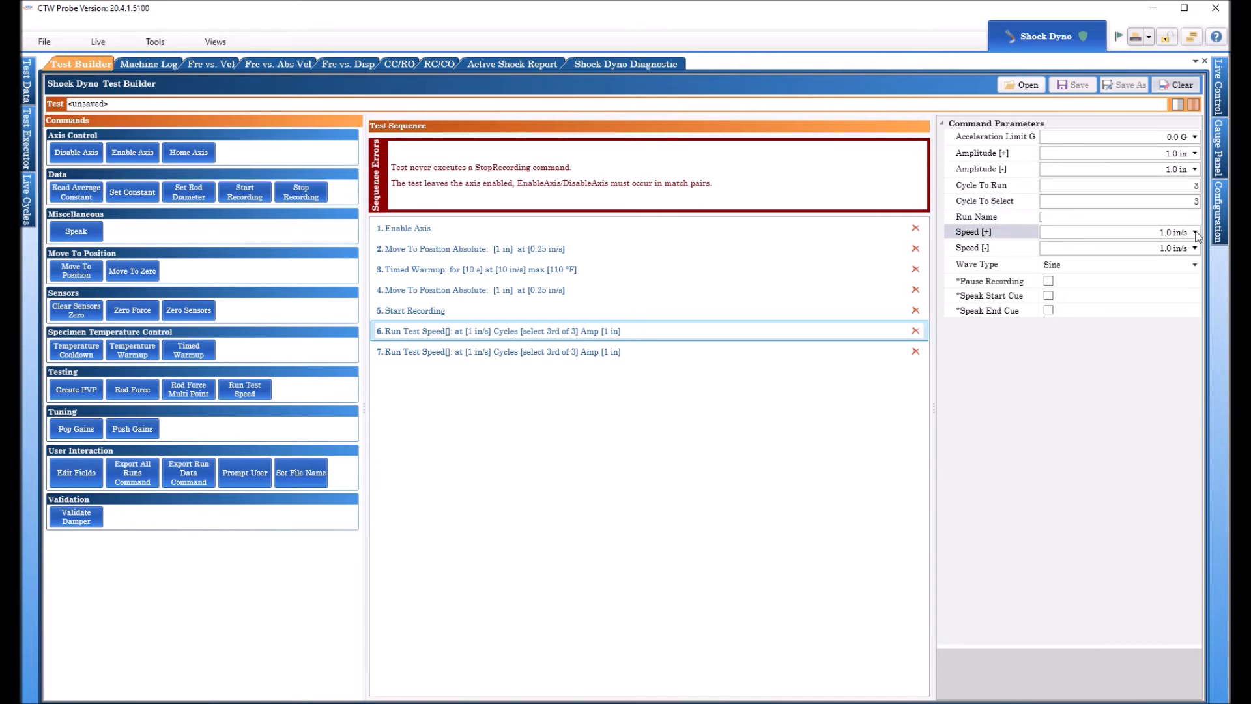
left_click(1195, 232)
left_click(1084, 334)
left_click(1144, 449)
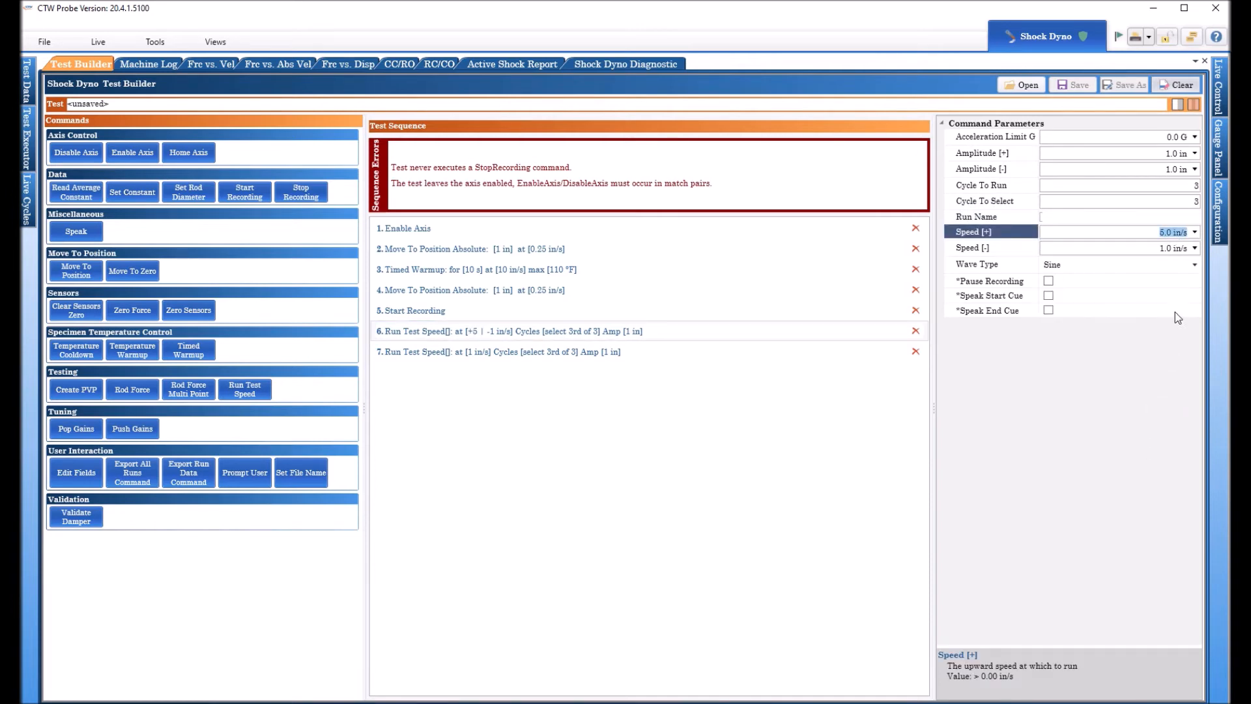
Set the first Run Test Speed command's Speed [-] to 5 in/s and both Cycle To Select and Cycle To Run to 2.
left_click(1172, 250)
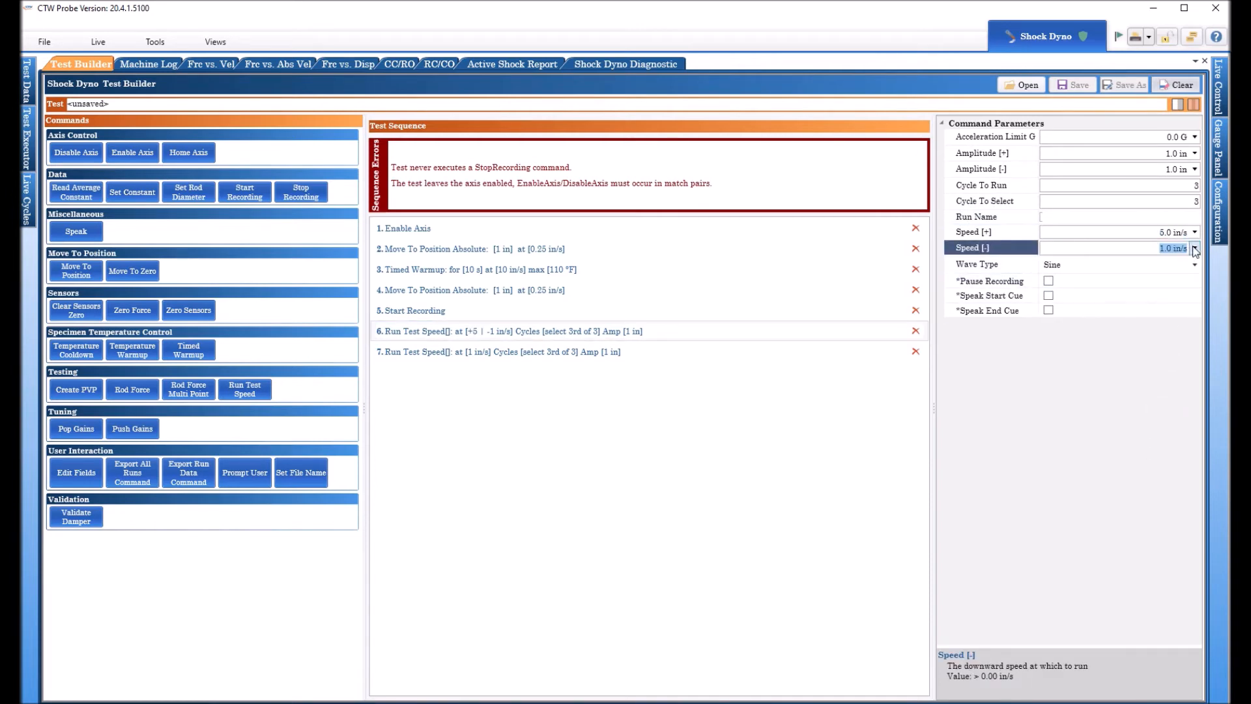
left_click(1195, 248)
left_click(1084, 351)
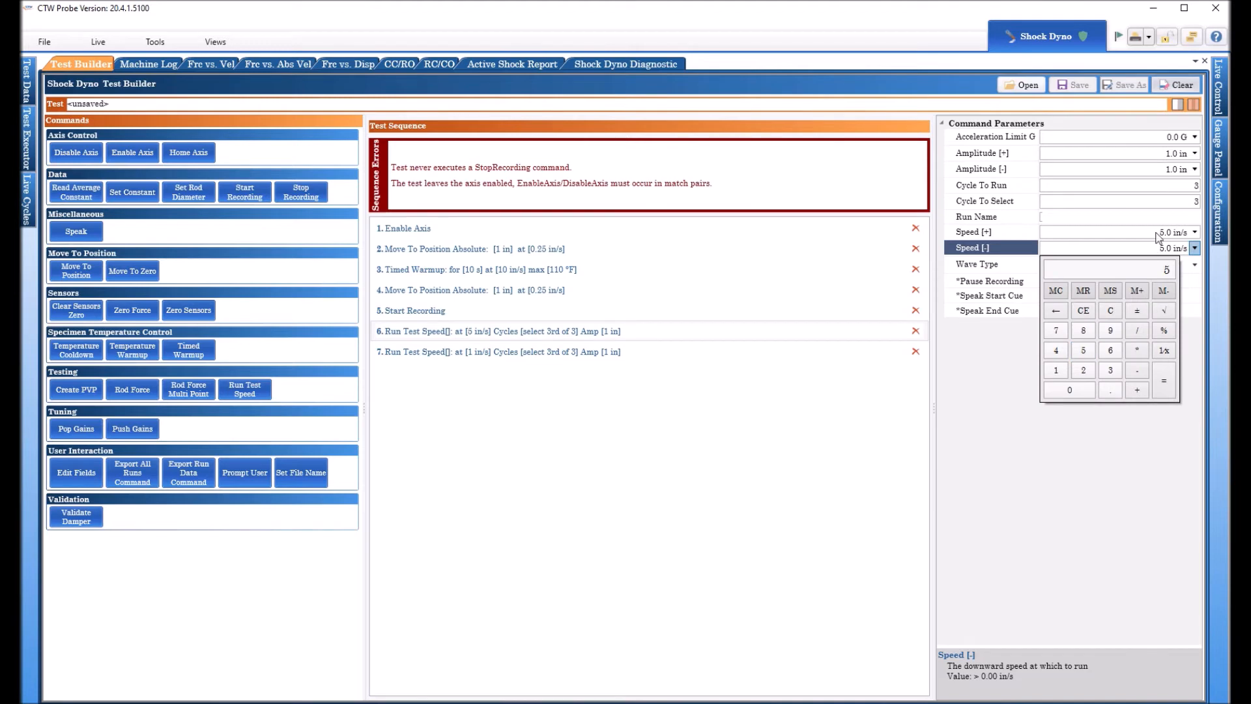
left_click(1160, 233)
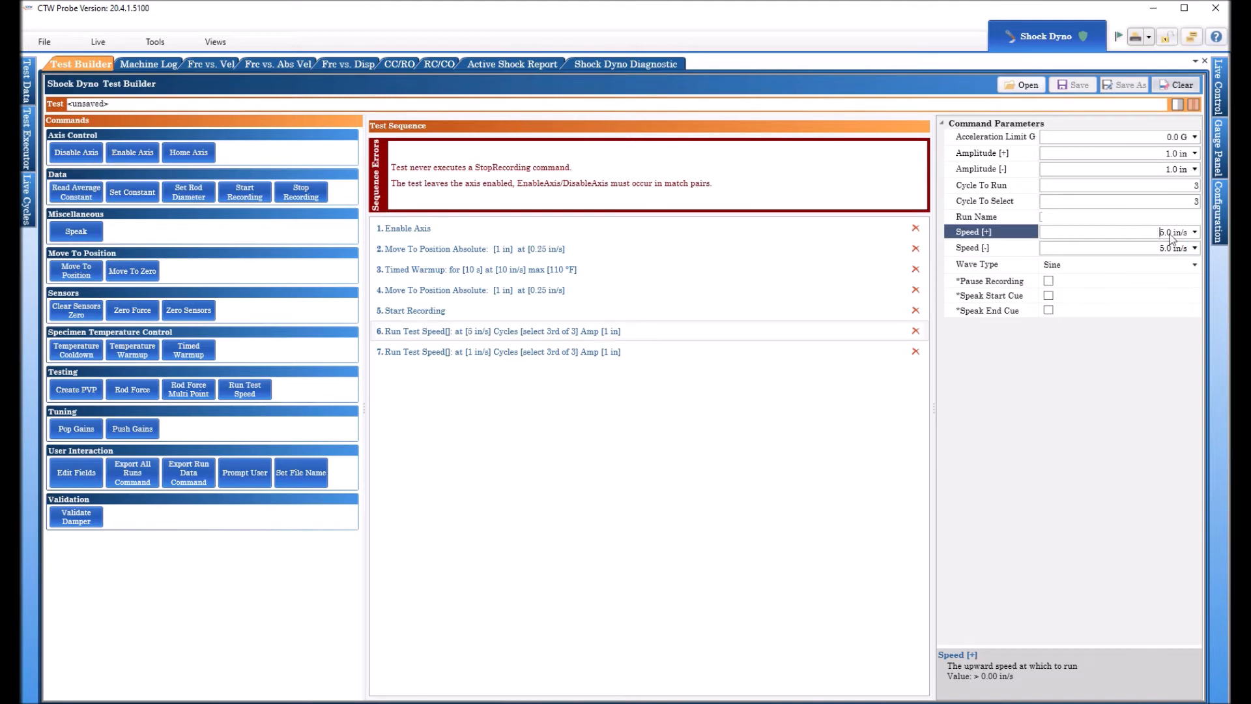
left_click(1194, 204)
left_click(1195, 188)
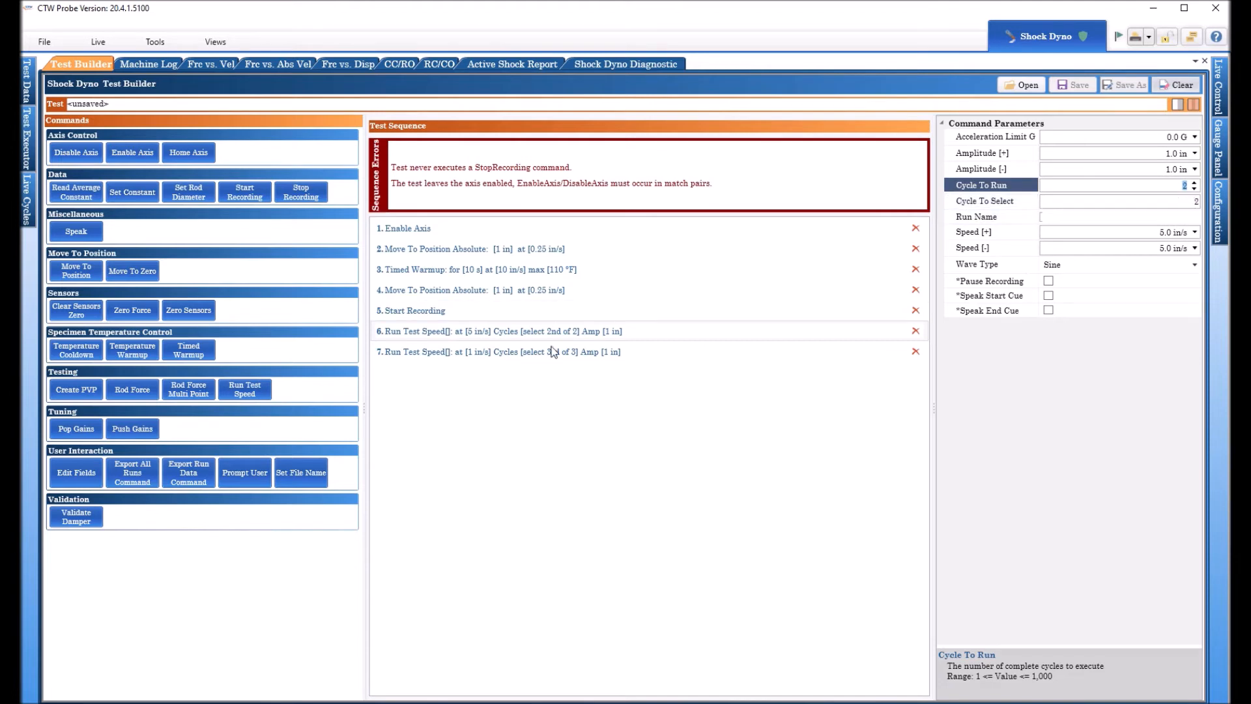
Set both Speed [+] and Speed [-] of the second Run Test Speed command to 10 in/s.
left_click(590, 354)
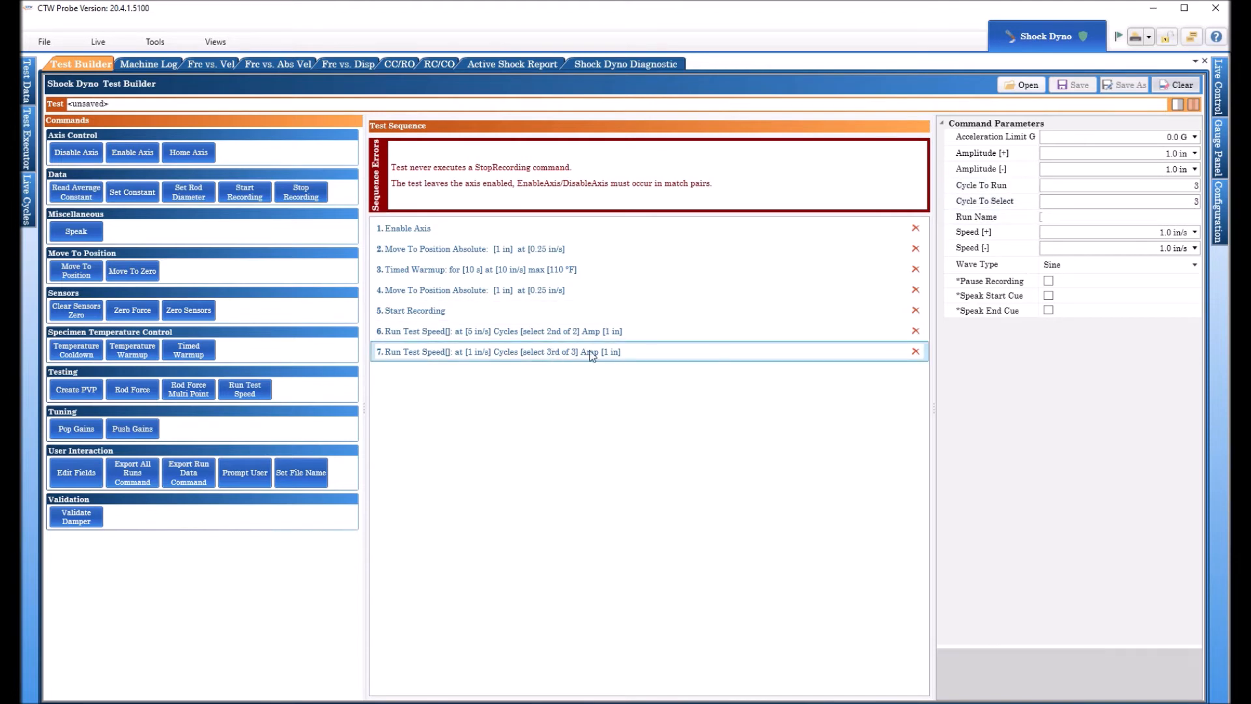
left_click(1195, 232)
left_click(1064, 374)
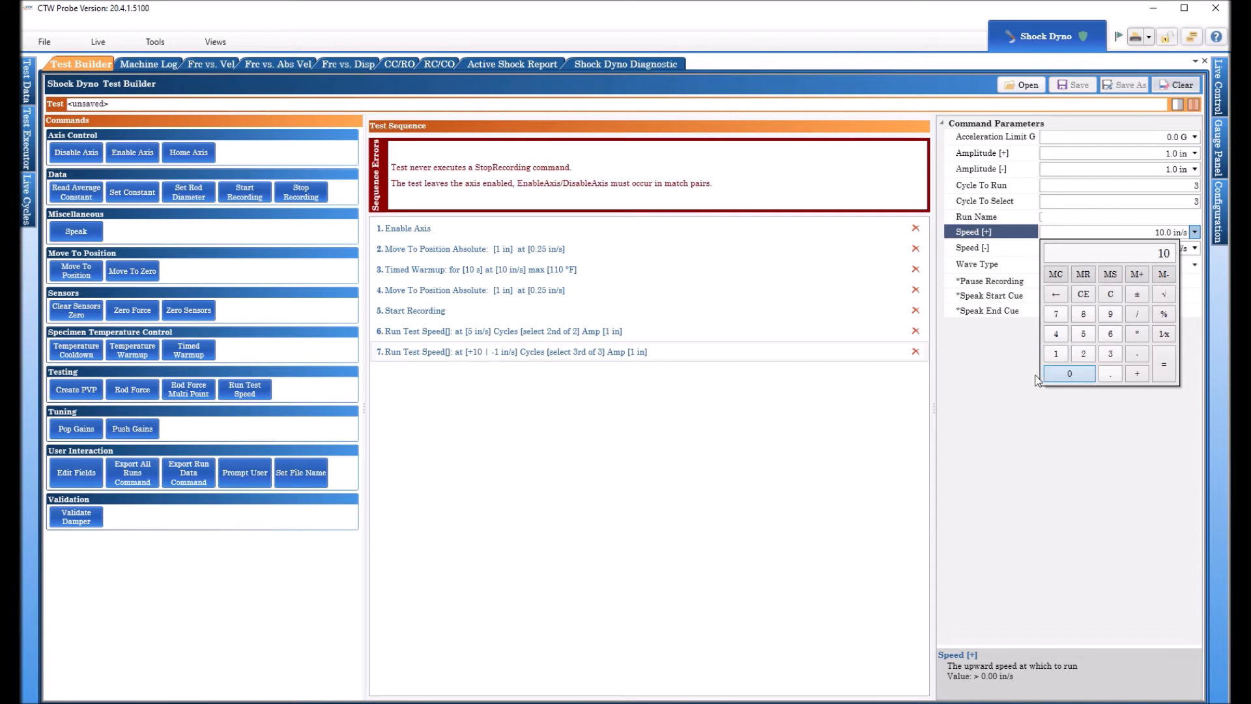
key("Return")
left_click(1196, 249)
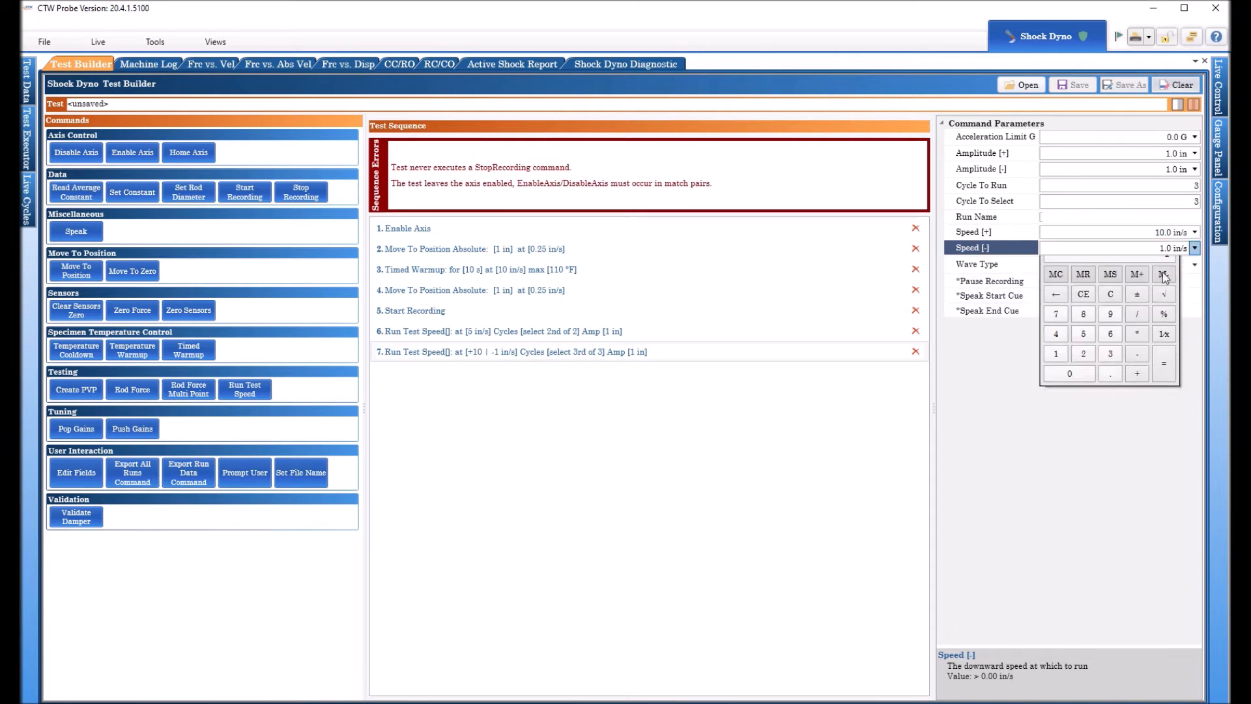
left_click(1069, 386)
key("Return")
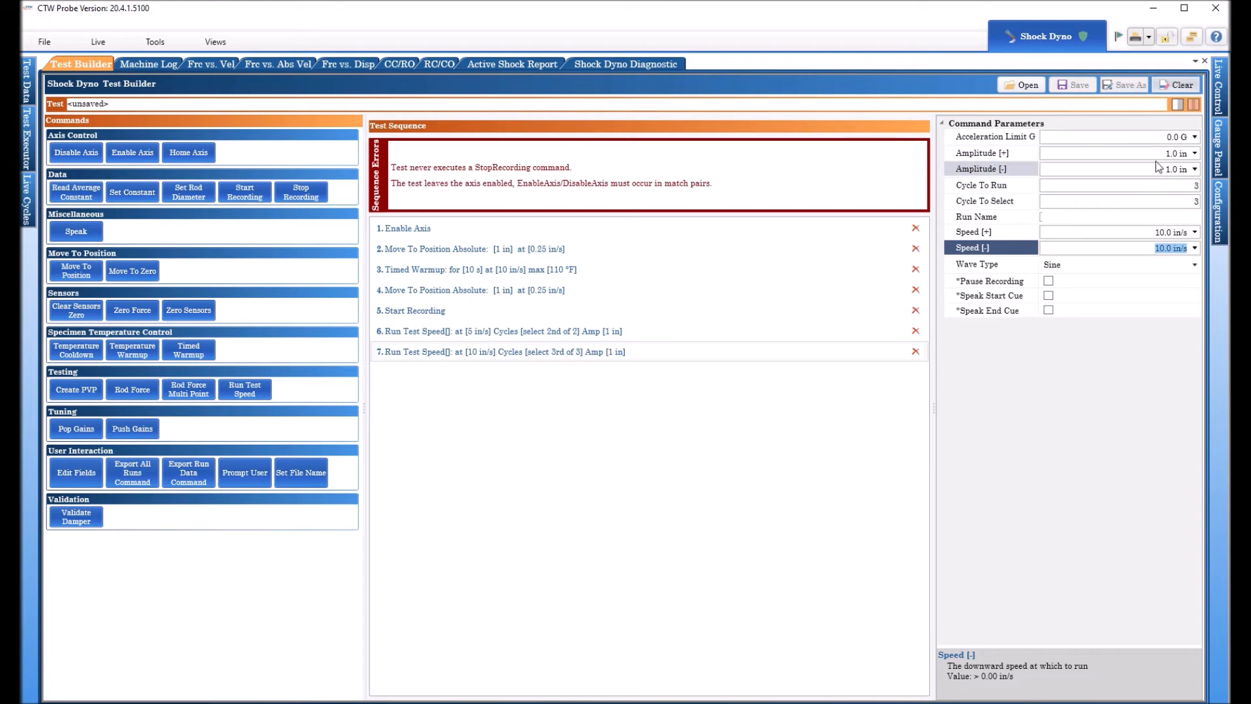
Set Cycle To Select and Cycle To Run of the second Run Test Speed command to 2.
left_click(1195, 204)
left_click(1195, 189)
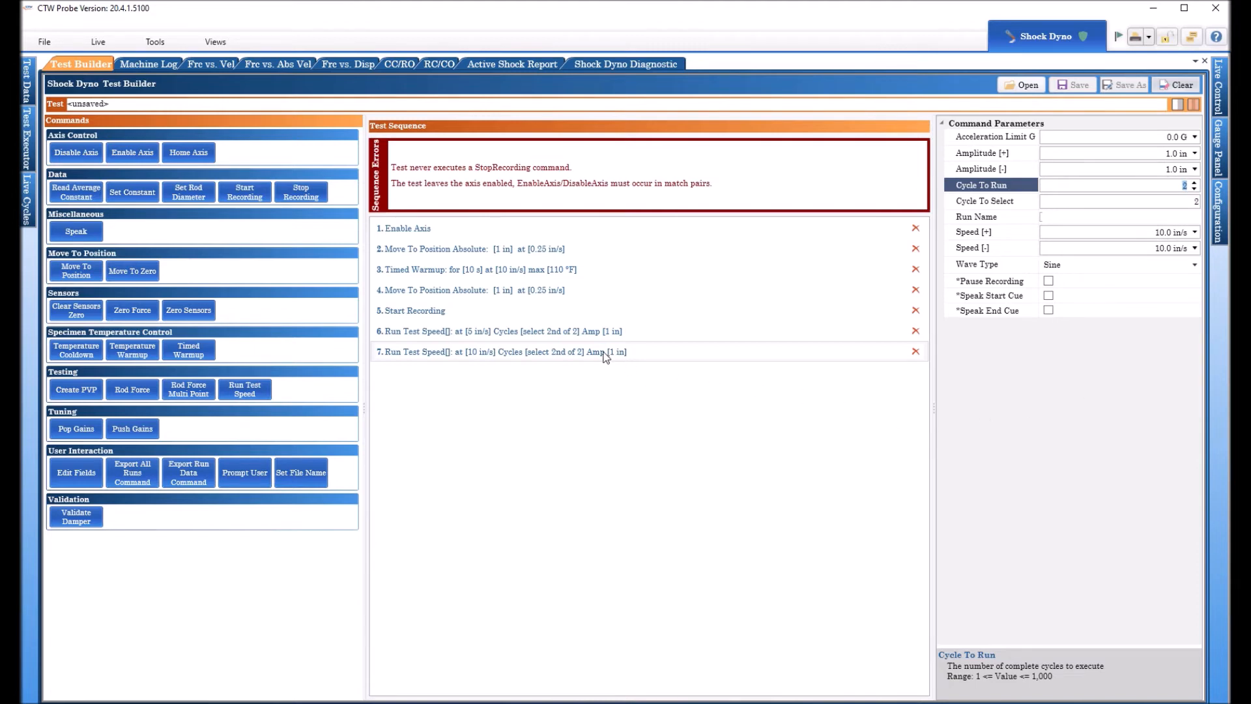
left_click(518, 340)
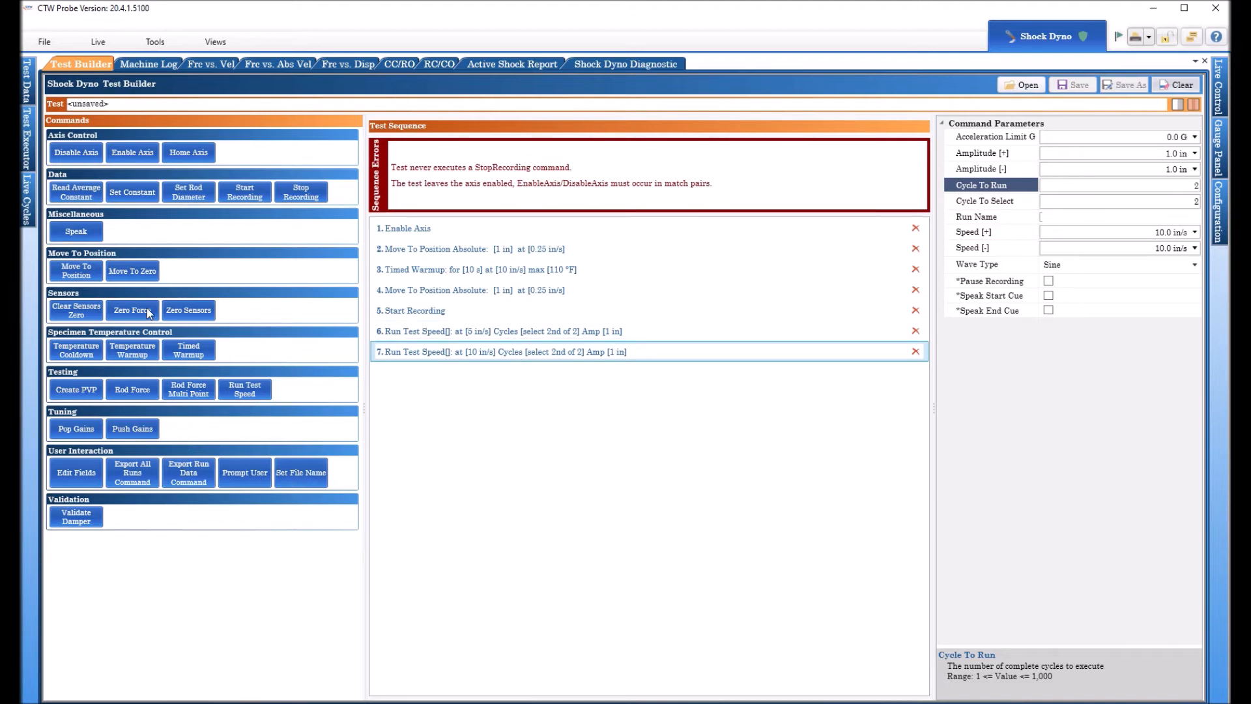
Consult the Test Sequence Operation.jpg reference in Photos and add a Push Gains command between Start Recording and the first Run Test Speed.
key("alt+Tab")
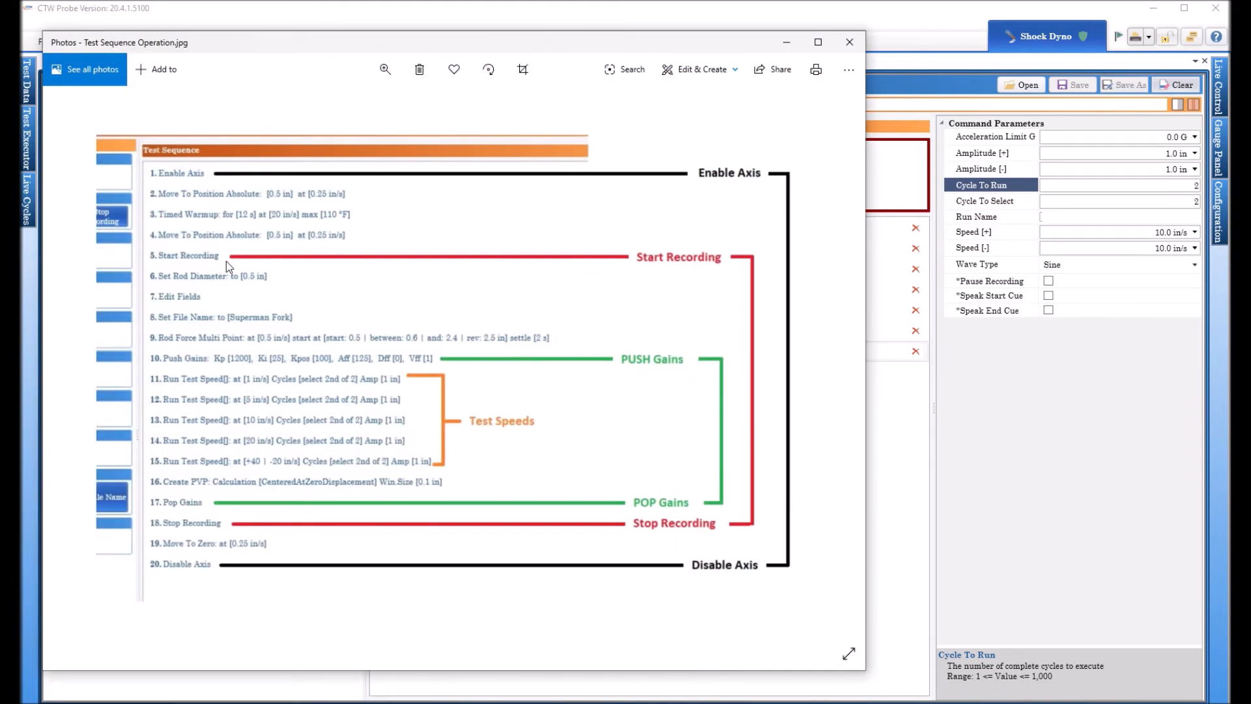
left_click(489, 695)
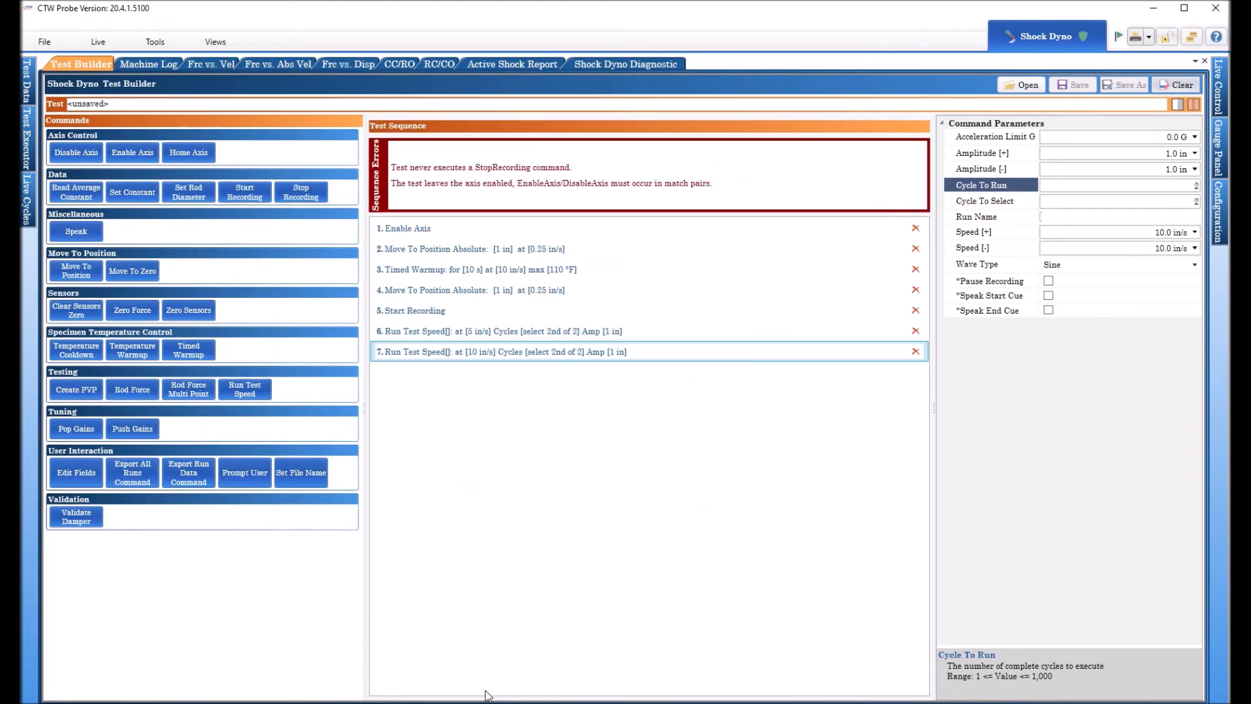
left_click(123, 429)
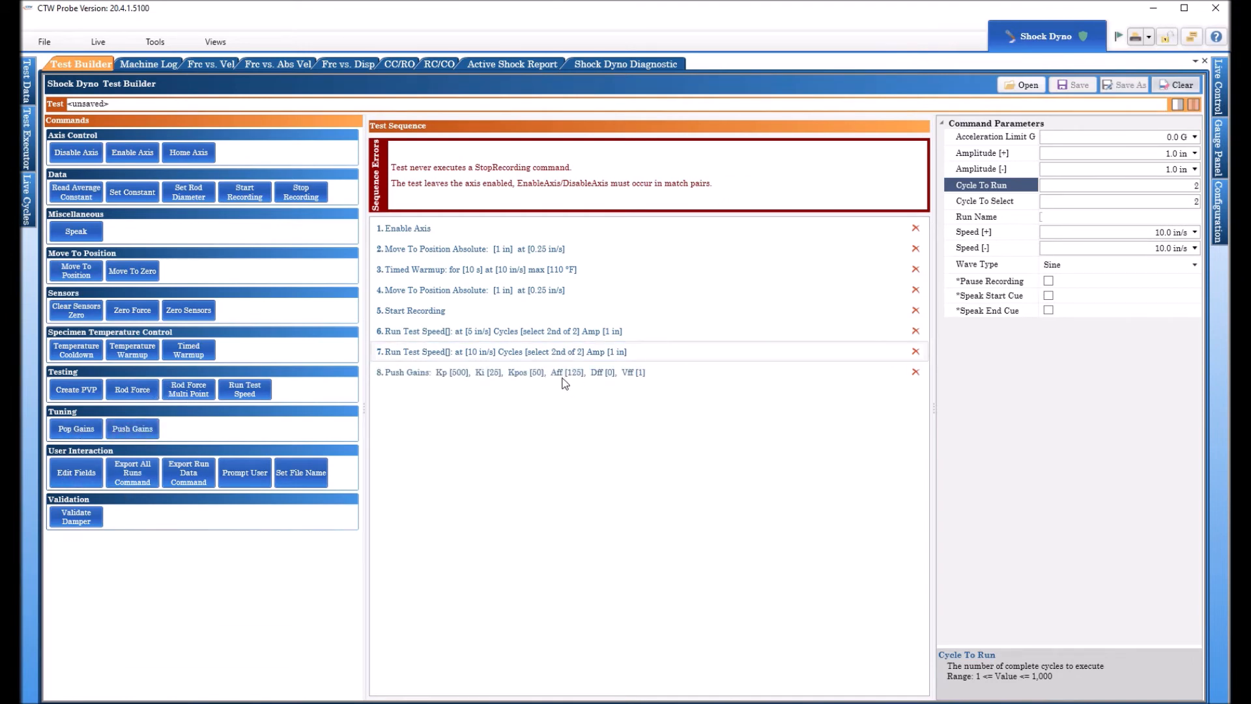
left_click(564, 379)
left_click_drag(563, 379, 574, 322)
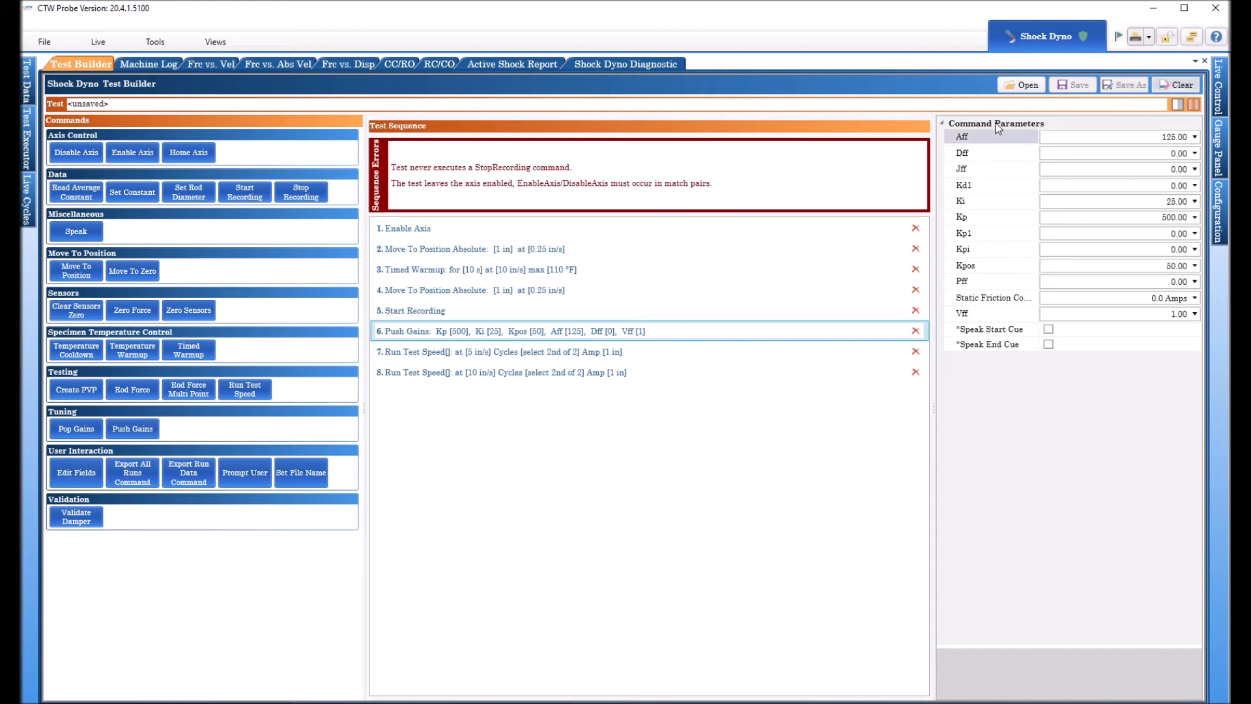
Set the velocity loop proportional gain Kp of the Push Gains command to 1000.
left_click(997, 352)
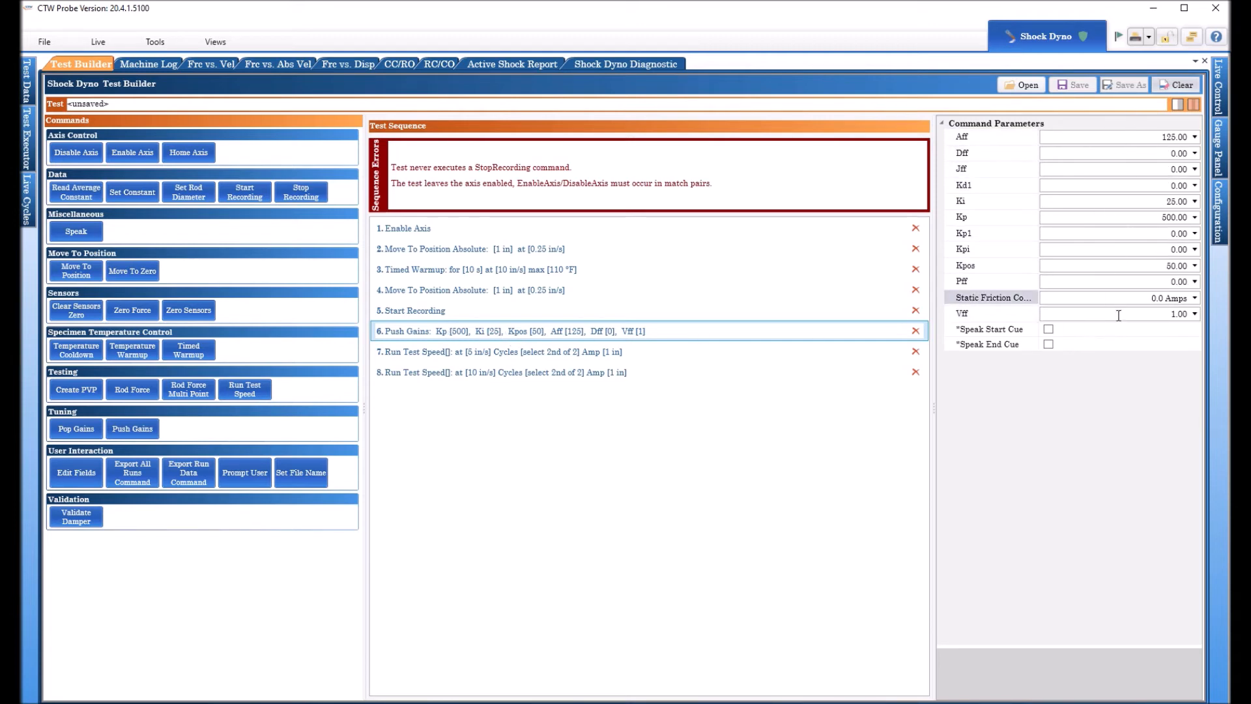
double_click(1136, 218)
type("1000")
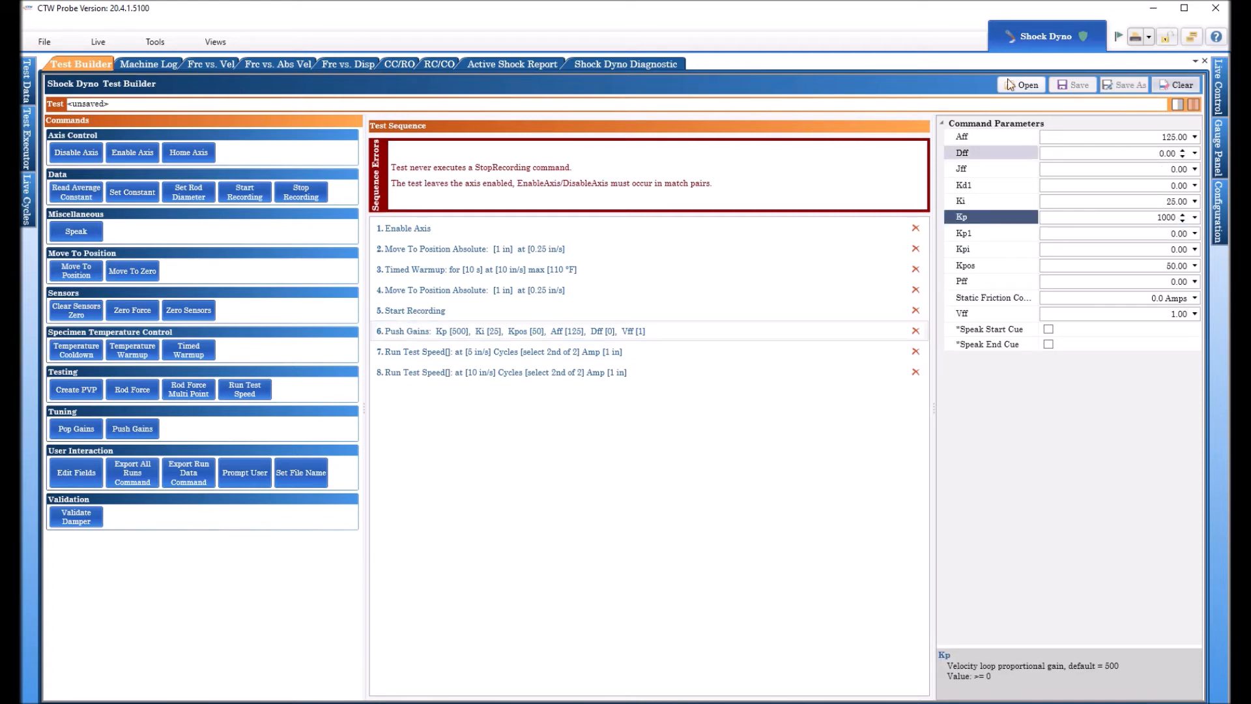
double_click(1124, 202)
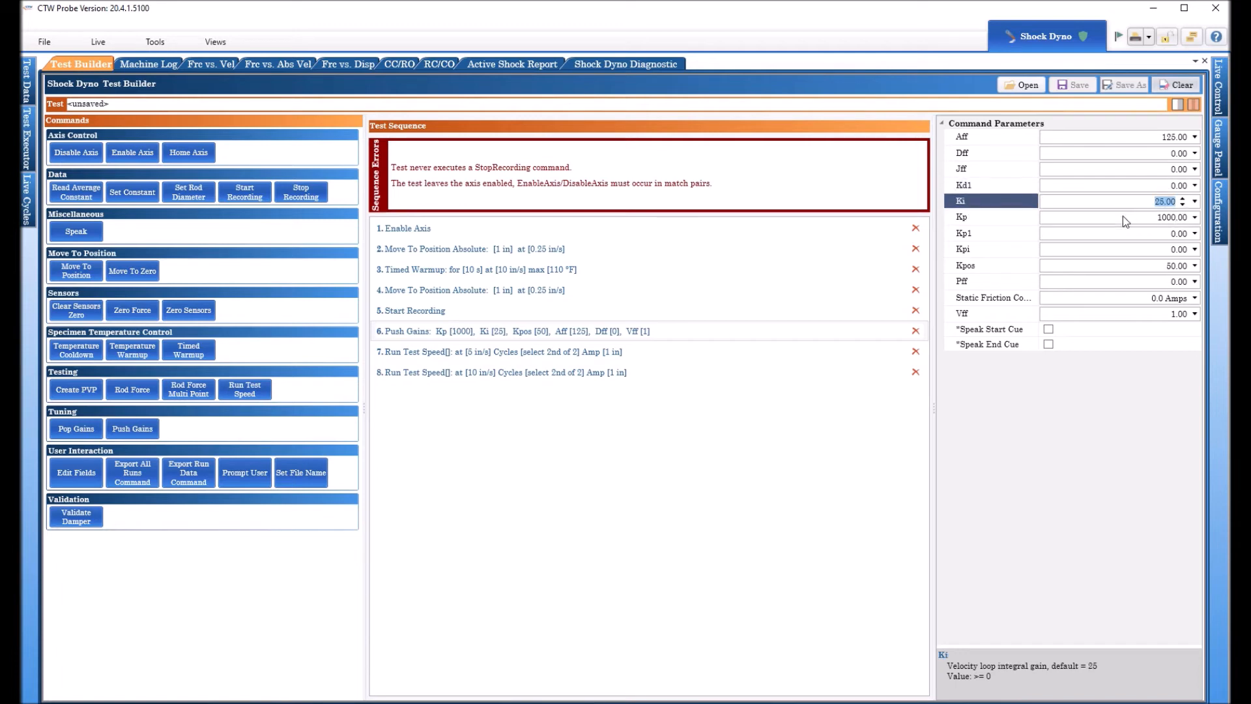
left_click(1124, 218)
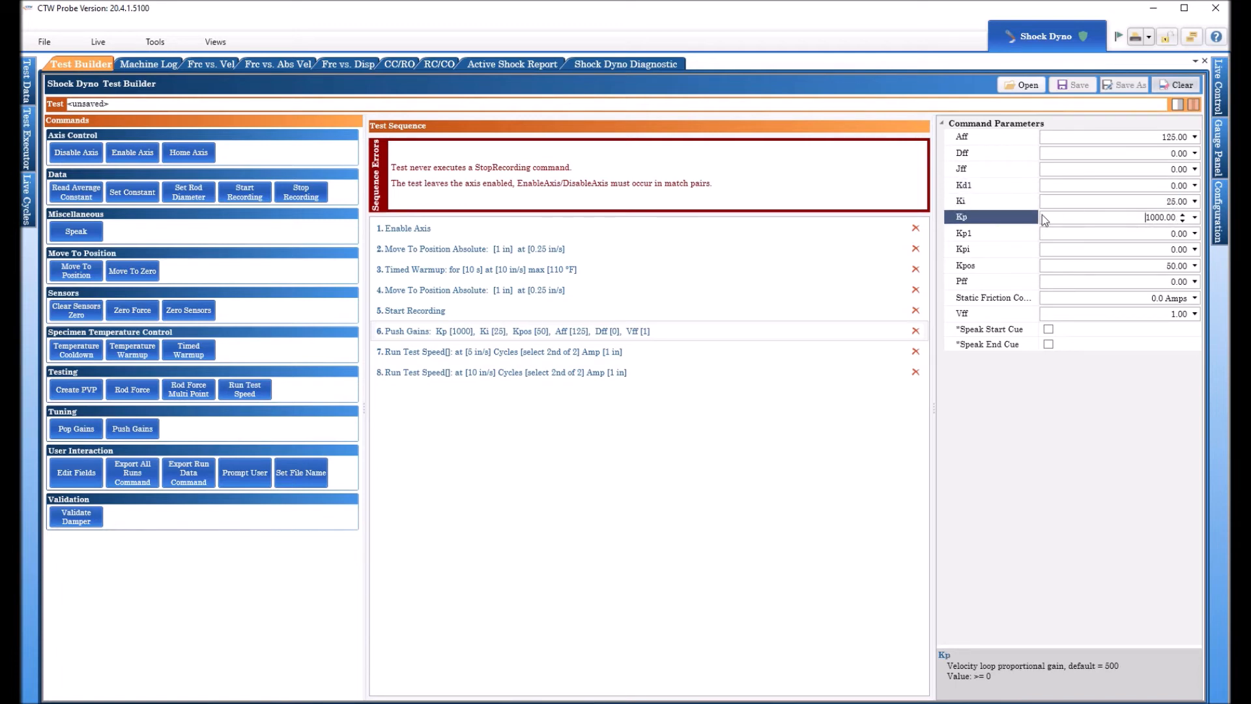
double_click(1139, 218)
Set the position loop proportional gain Kpos of the Push Gains command to 100.
left_click(1149, 266)
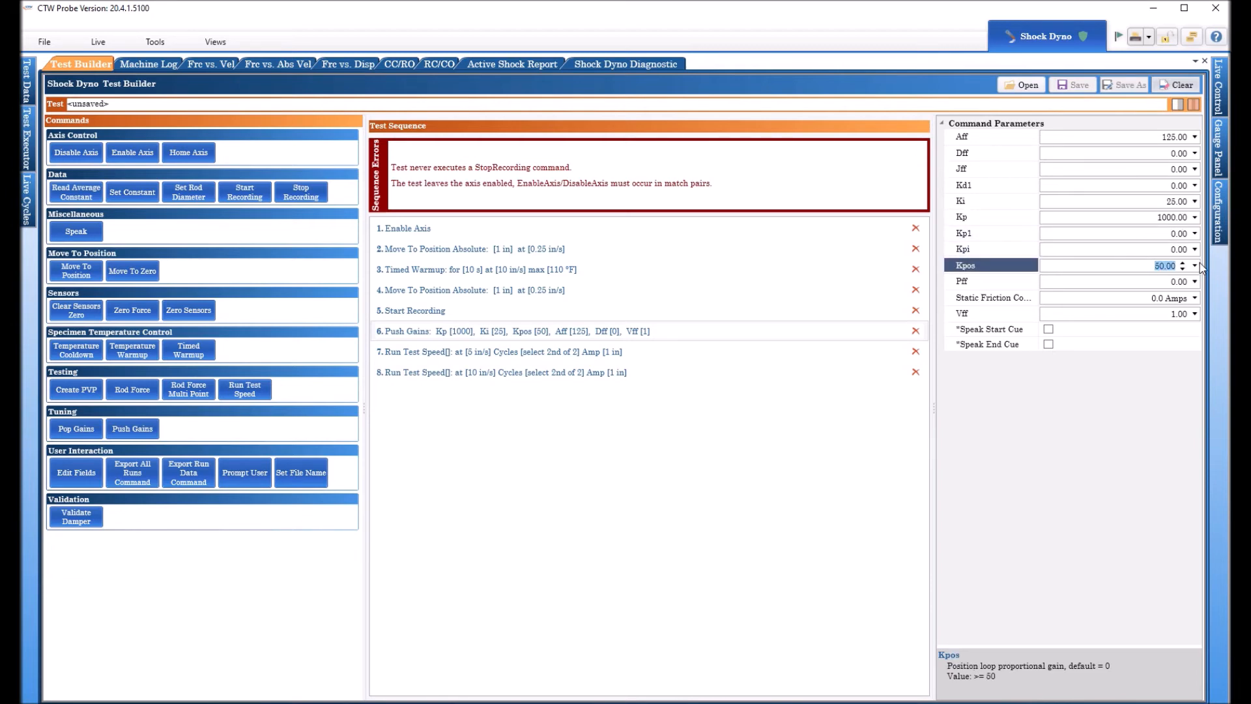
type("100")
left_click(1141, 217)
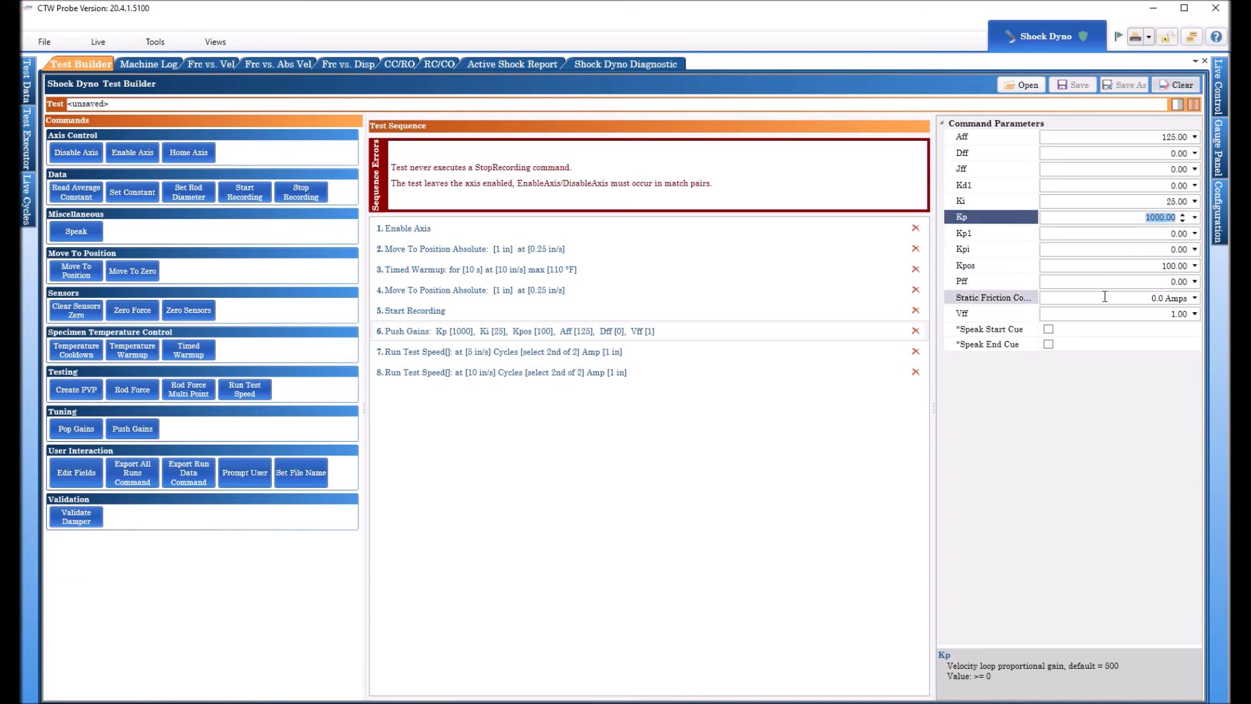
left_click(1137, 266)
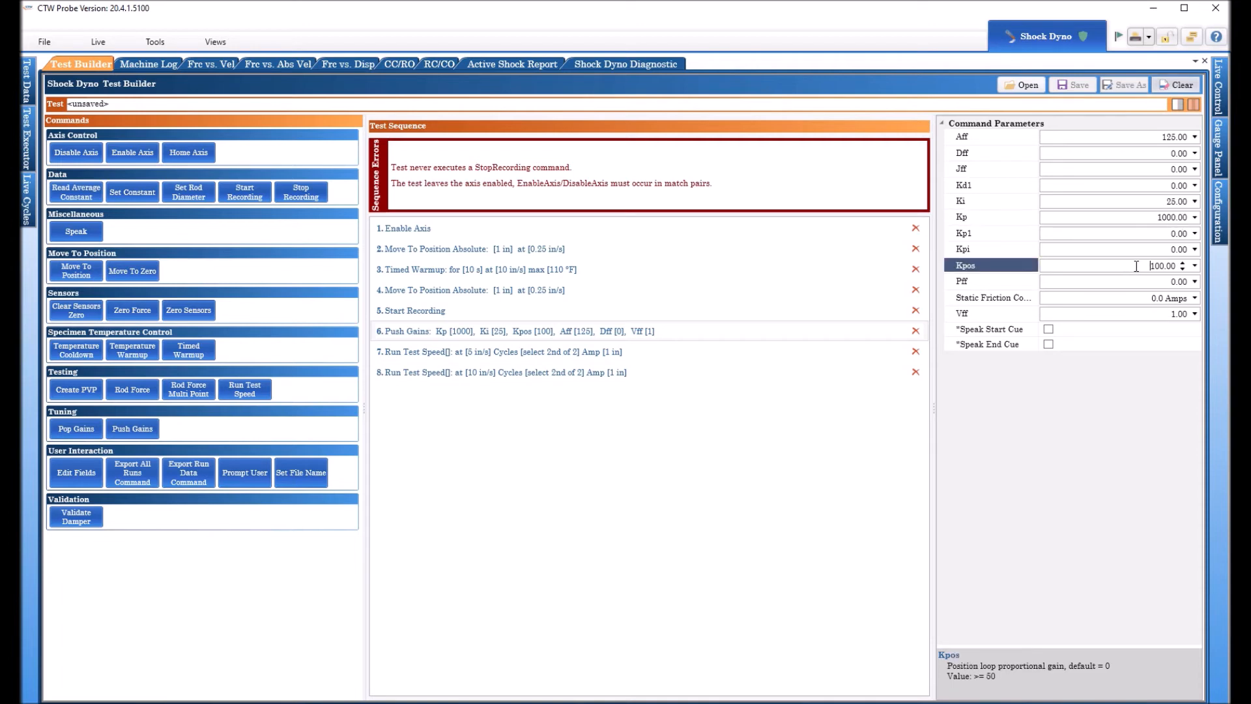
double_click(1137, 266)
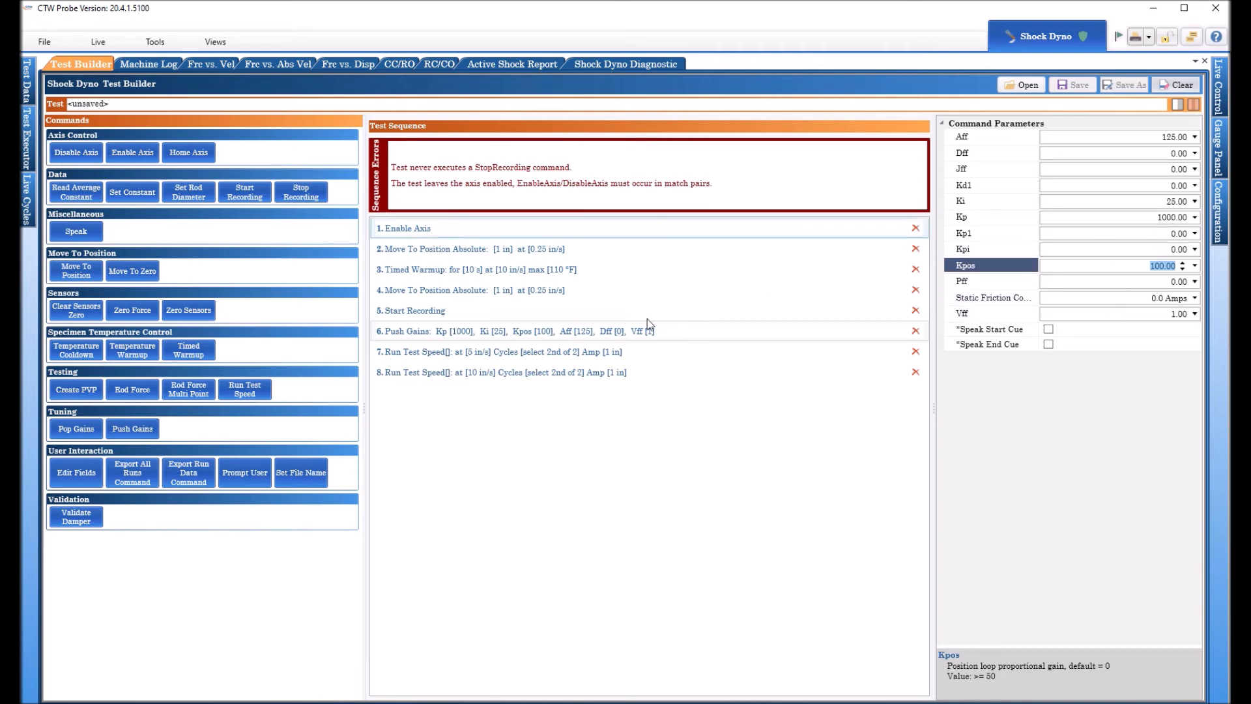
Check the reference sequence image in Photos and add a Pop Gains command after the 10 in/s Run Test Speed command.
left_click(527, 334)
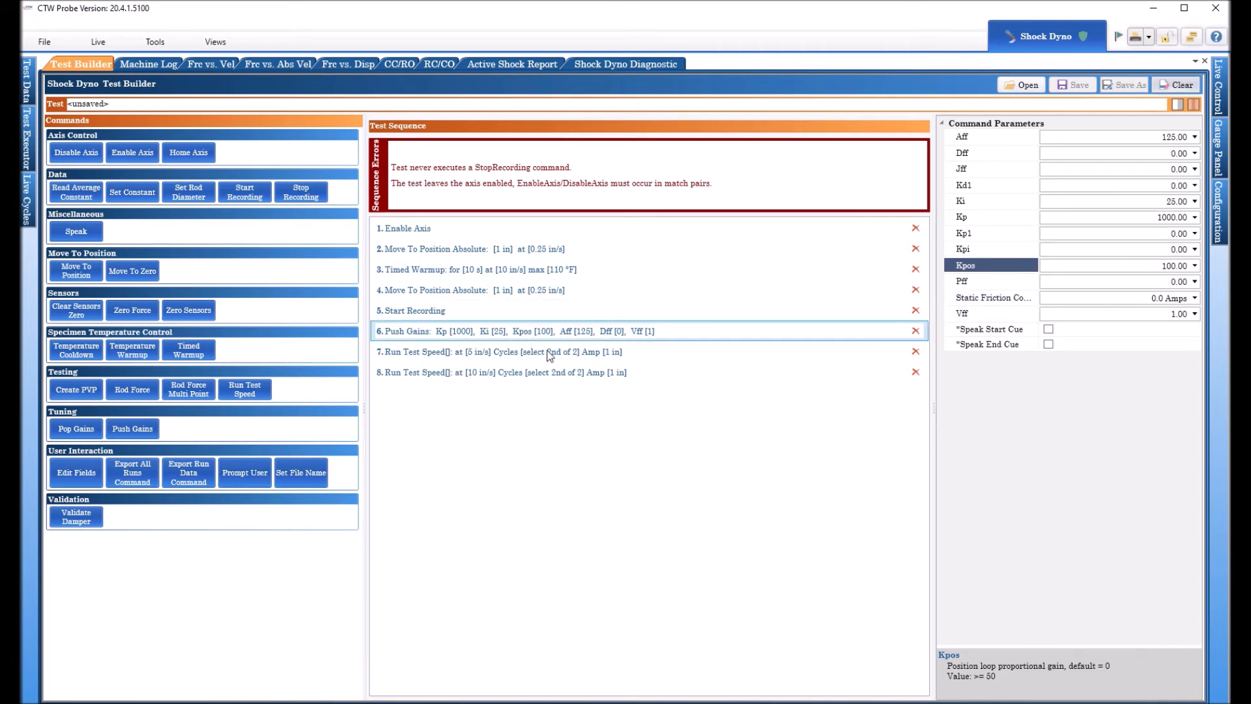
left_click(549, 355)
left_click(556, 373)
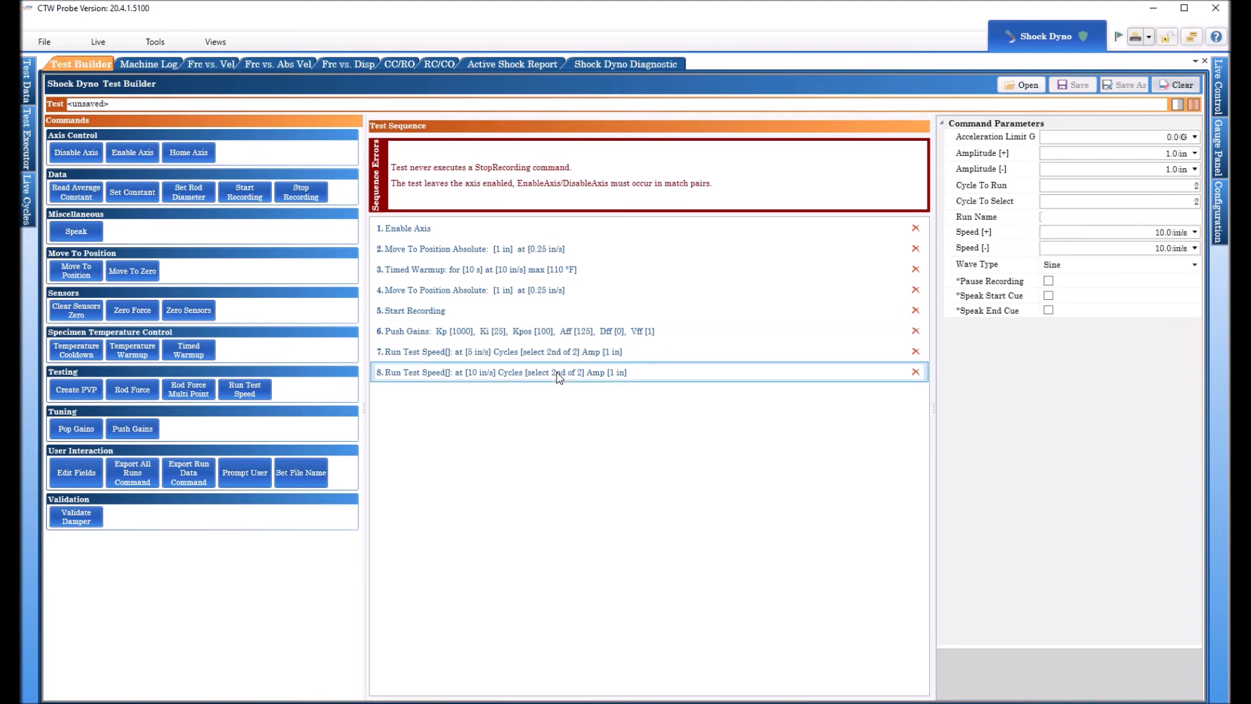
left_click(551, 354, "ctrl")
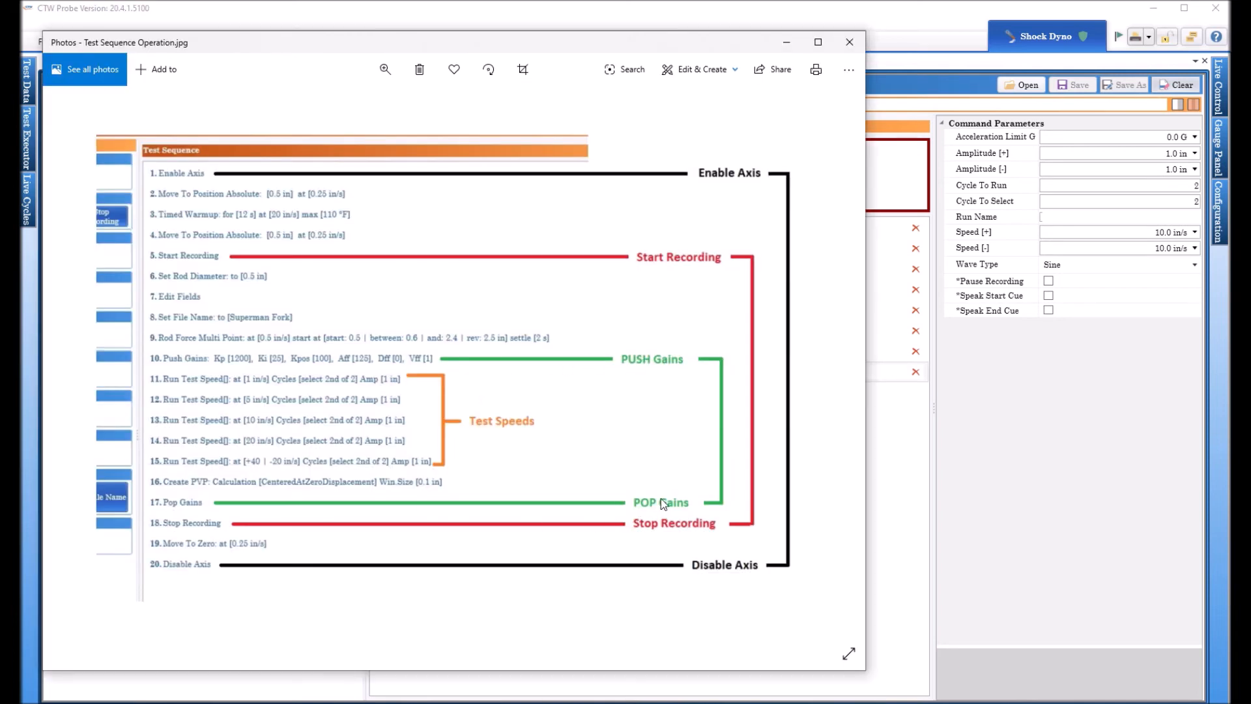
left_click(908, 547)
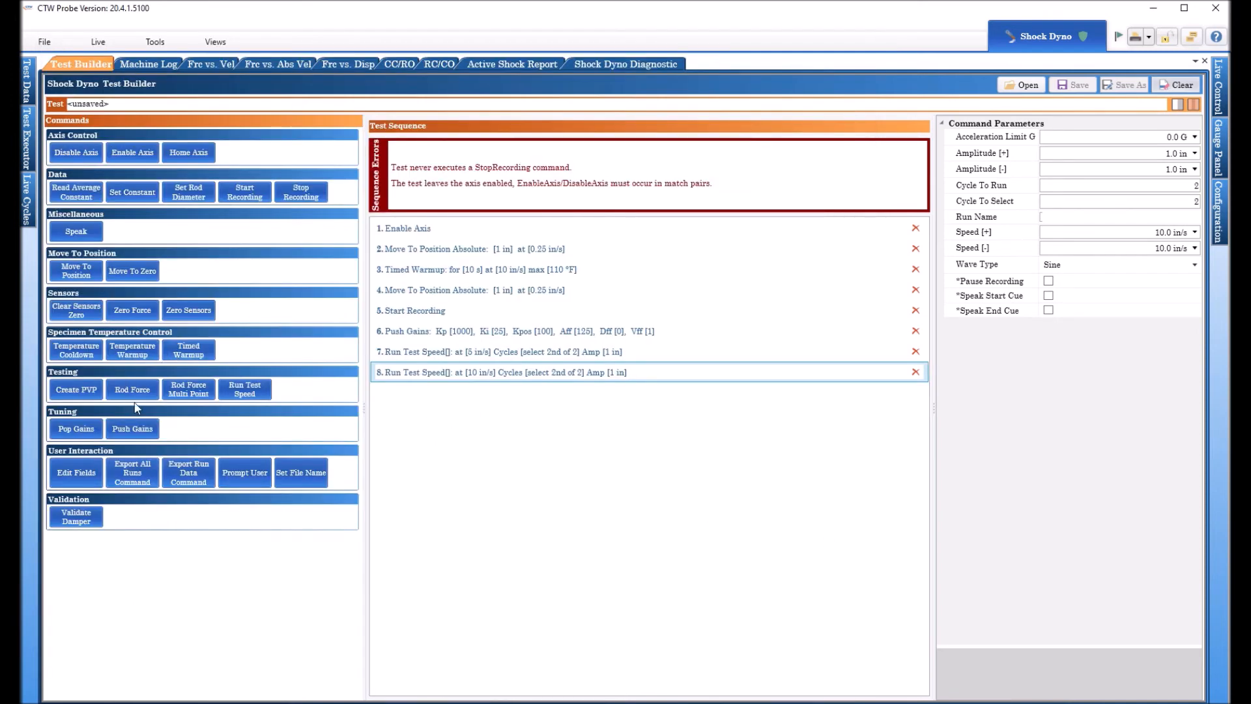
left_click(74, 428)
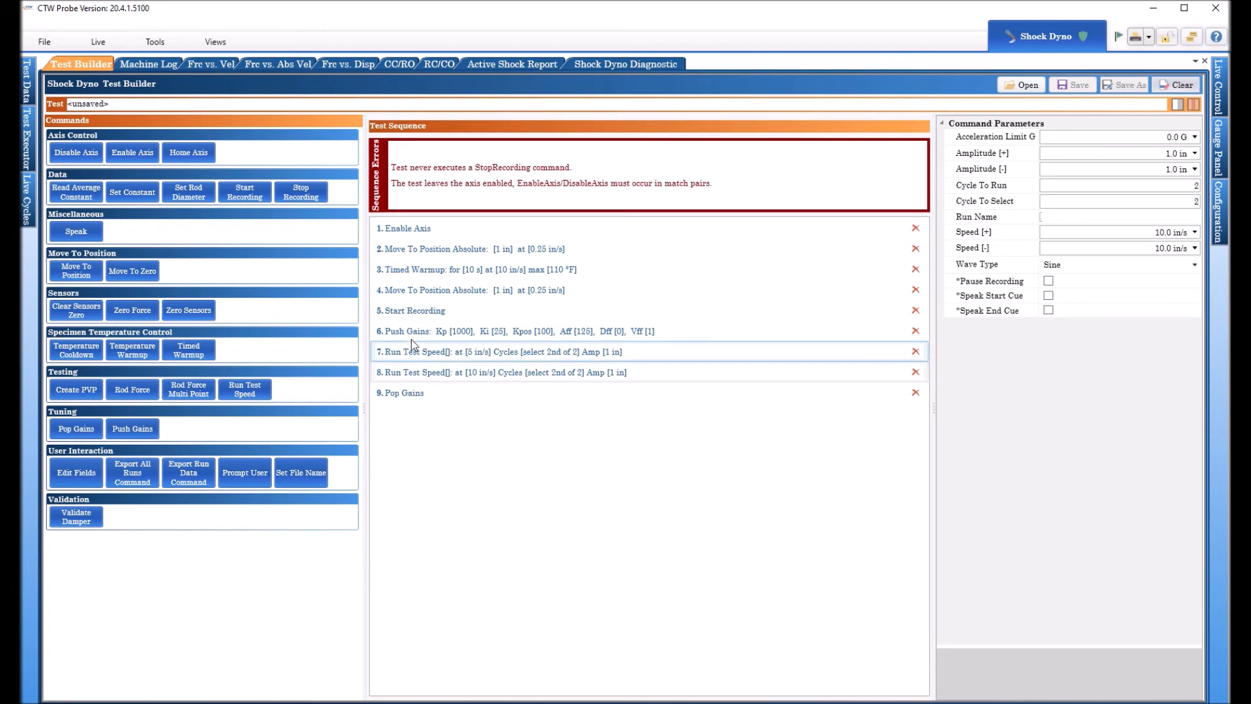
left_click(409, 394)
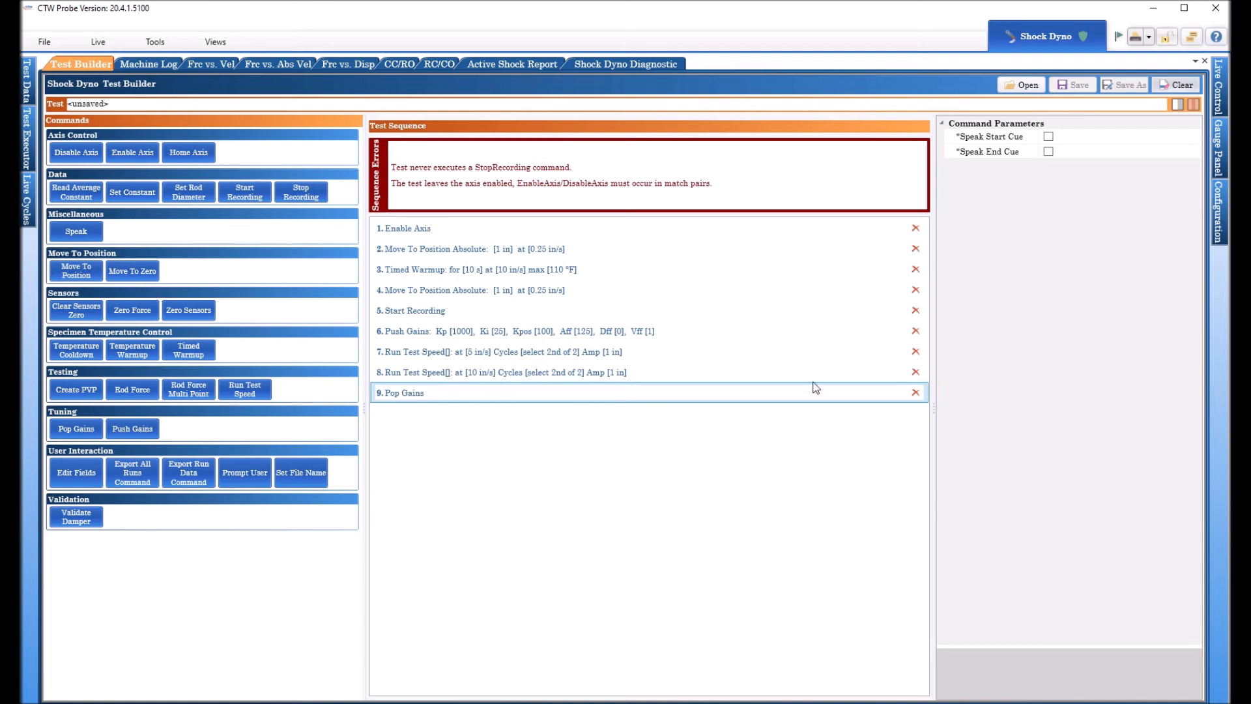
Review the Push Gains and Pop Gains commands and compare them with the default KP and KPOS gains in the Configuration settings.
left_click(479, 331)
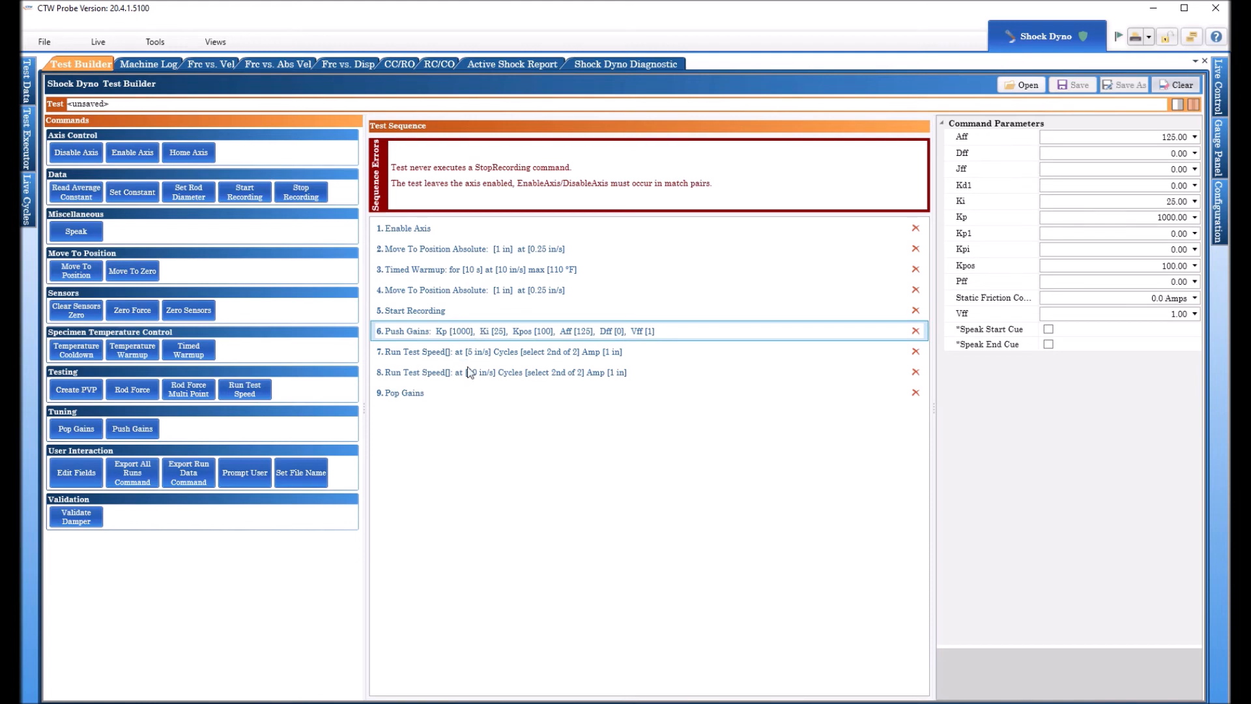
left_click(460, 393)
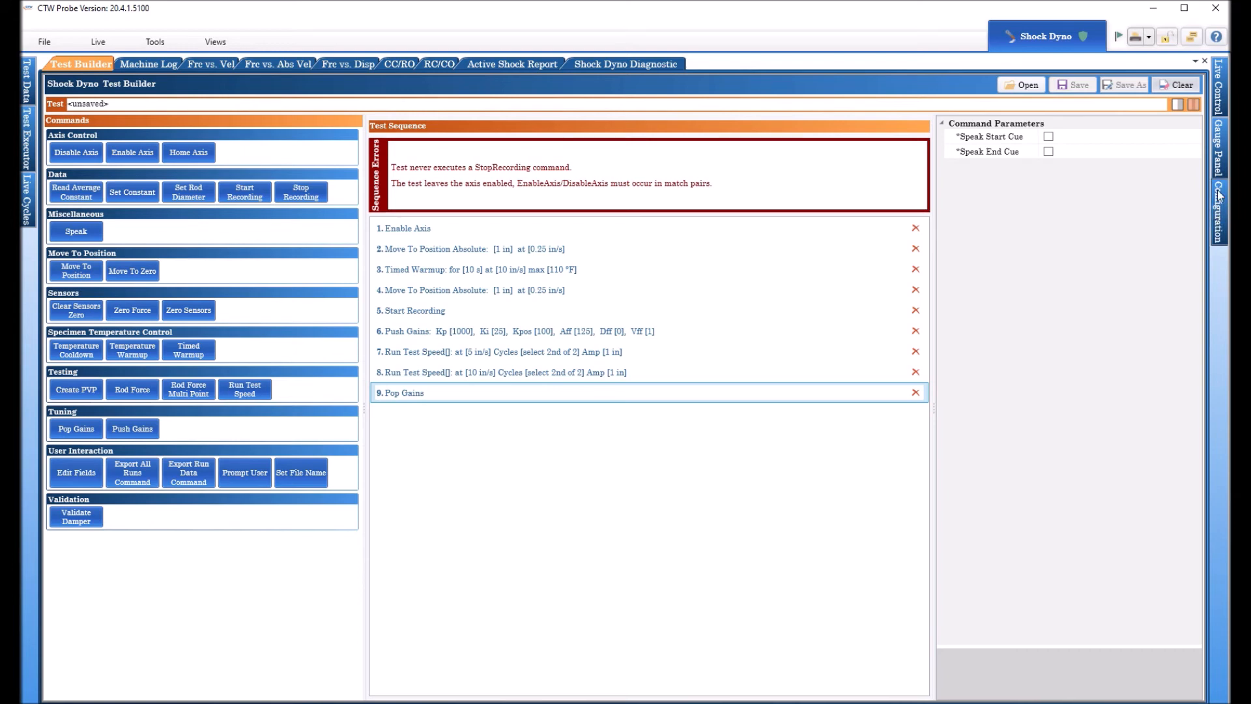
left_click(1219, 215)
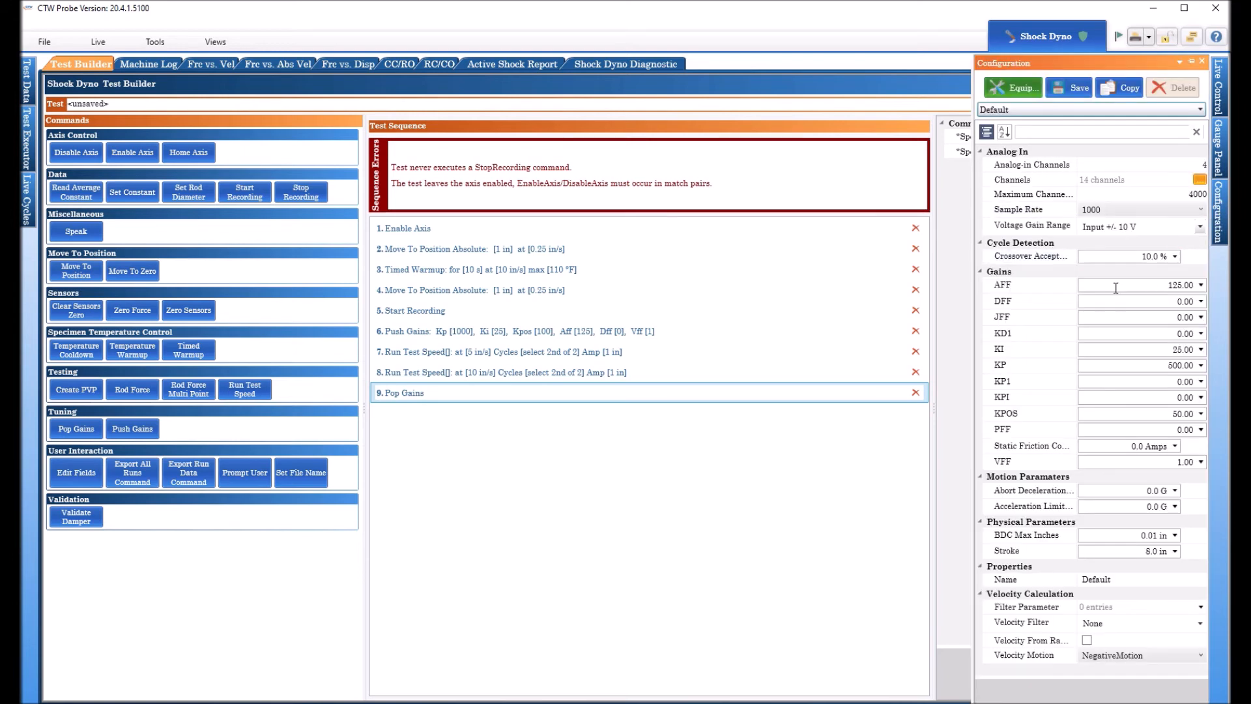
left_click(1141, 397)
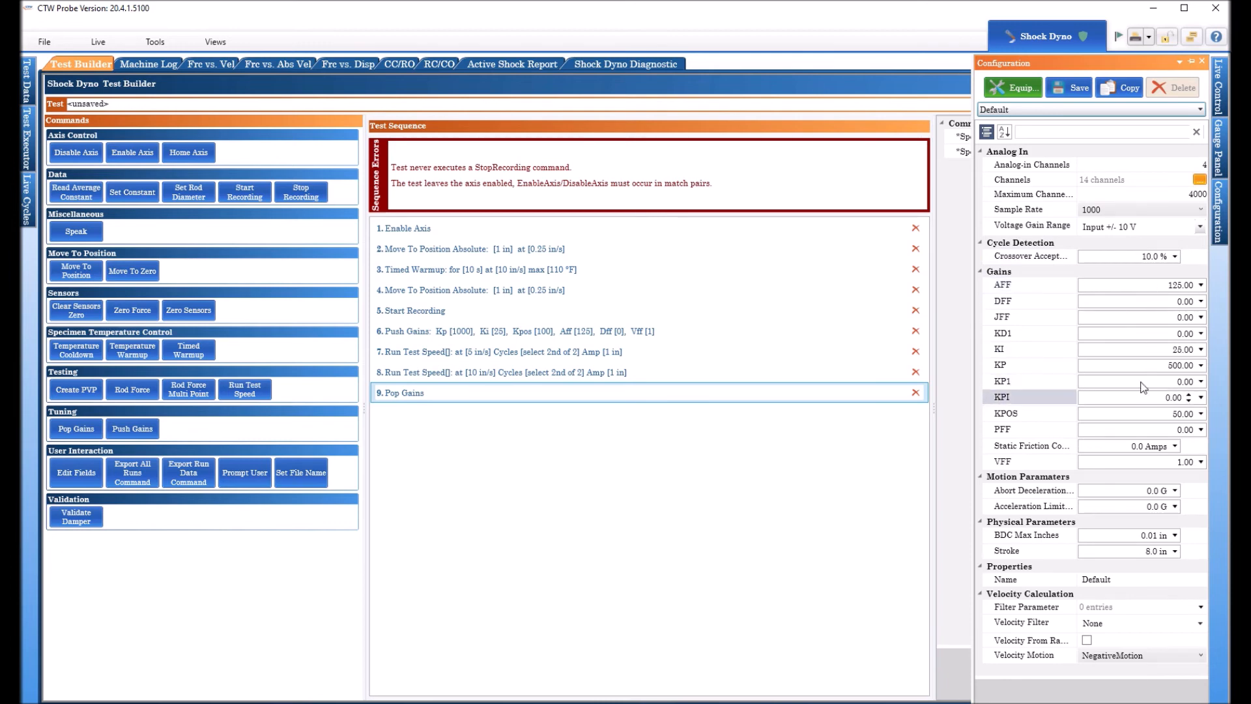
left_click(1150, 333)
left_click(1156, 365)
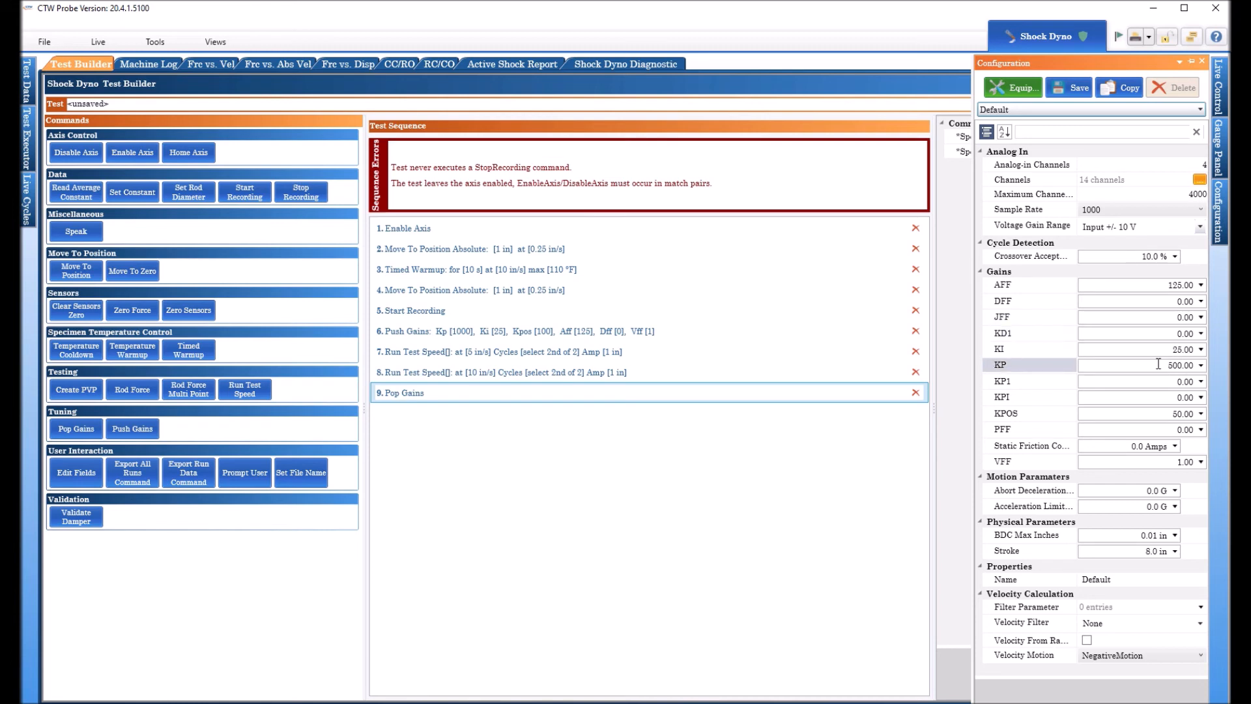
left_click(1155, 366)
key("Tab")
key("Tab")
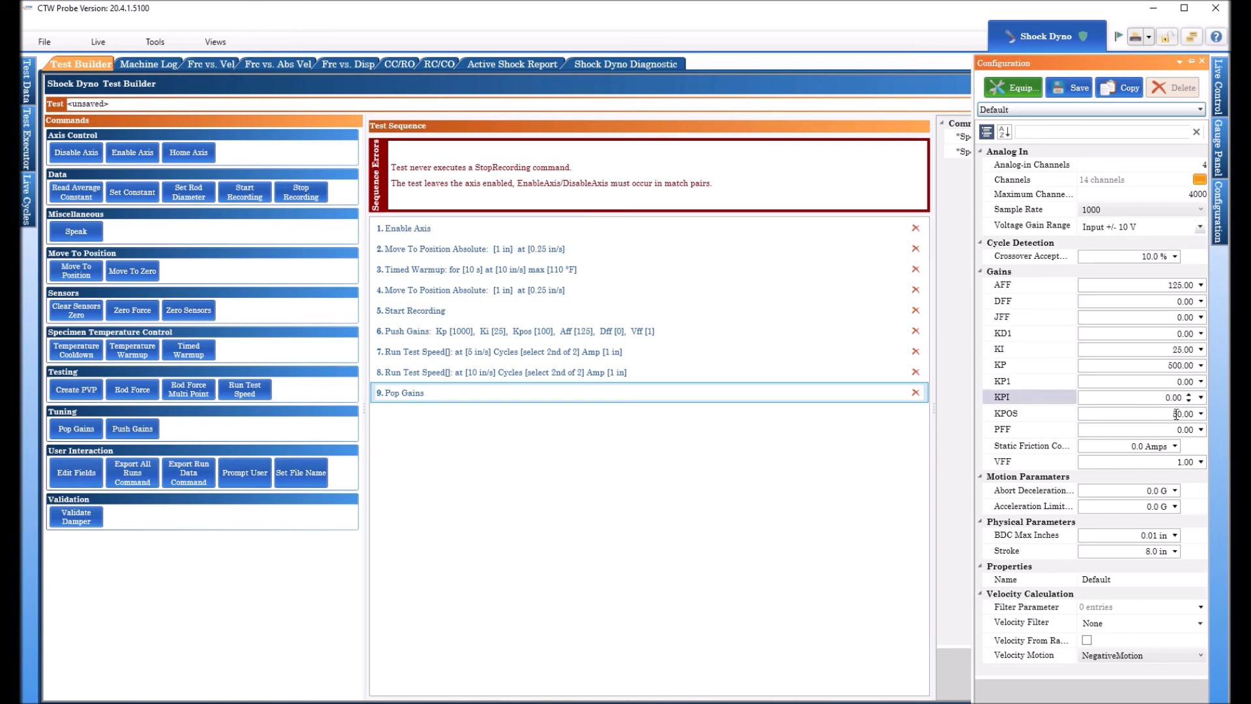
left_click(1165, 410)
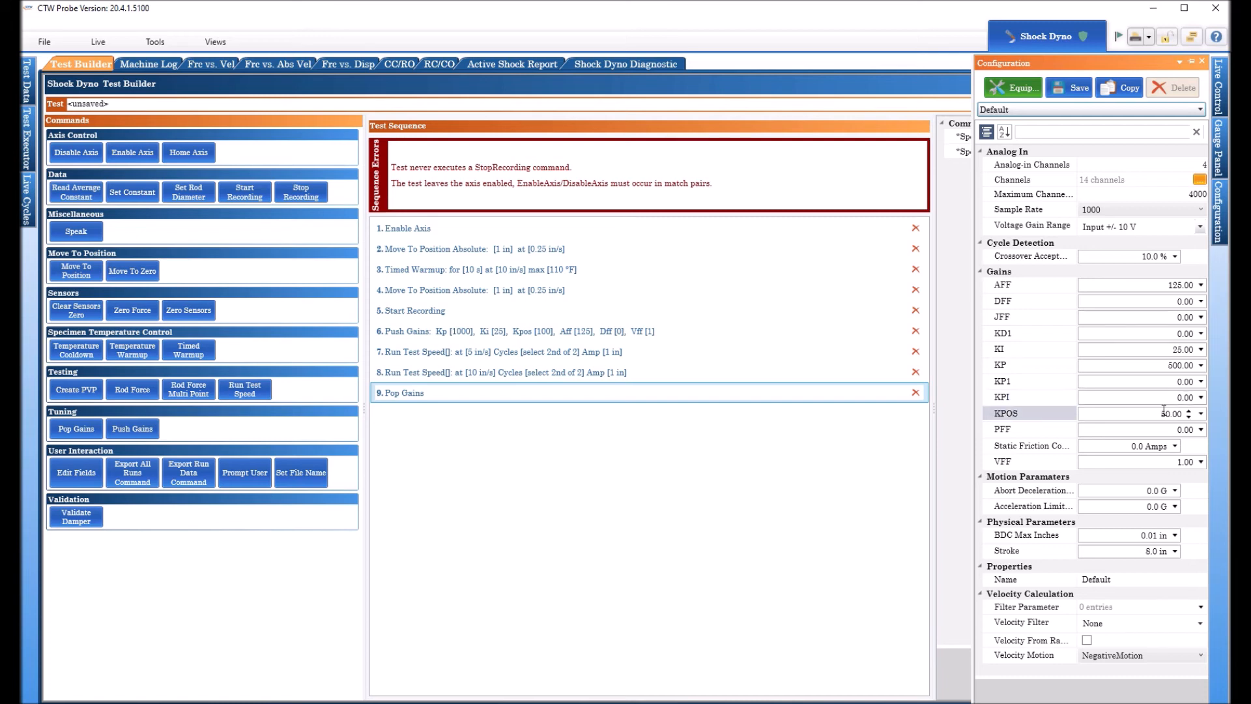
left_click(807, 458)
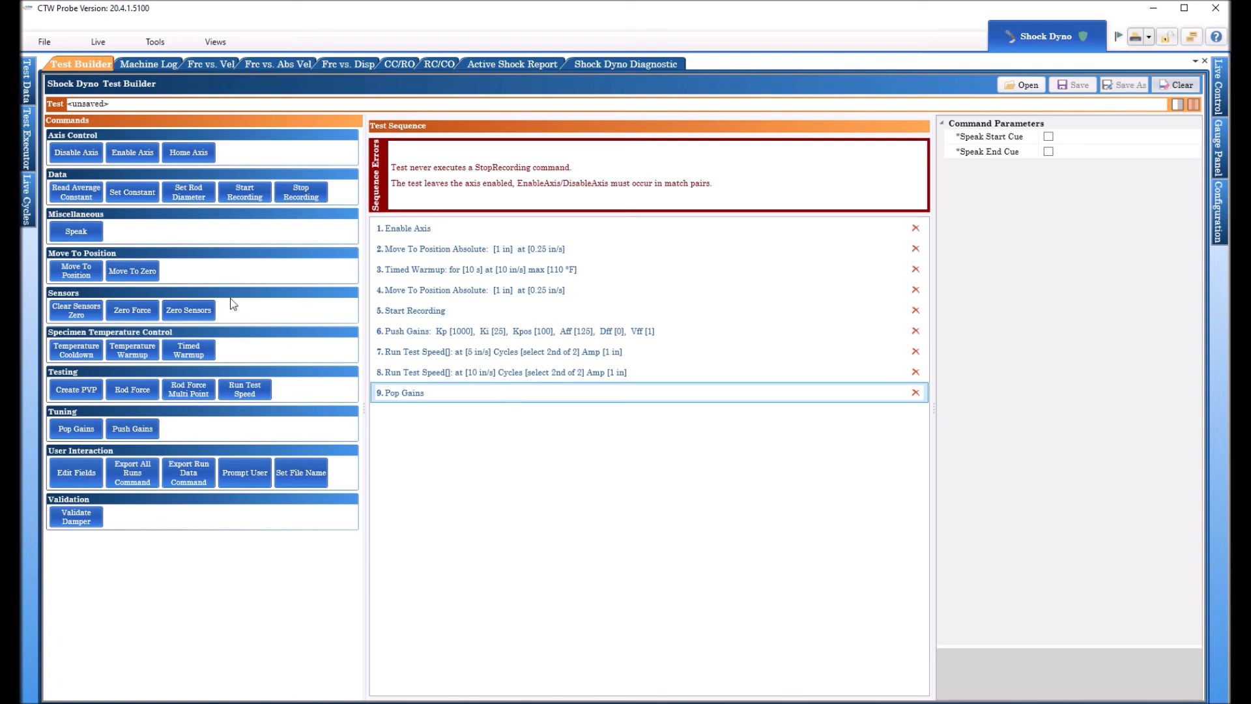
Add a Stop Recording command after Pop Gains, followed by a Move To Zero command.
left_click(301, 193)
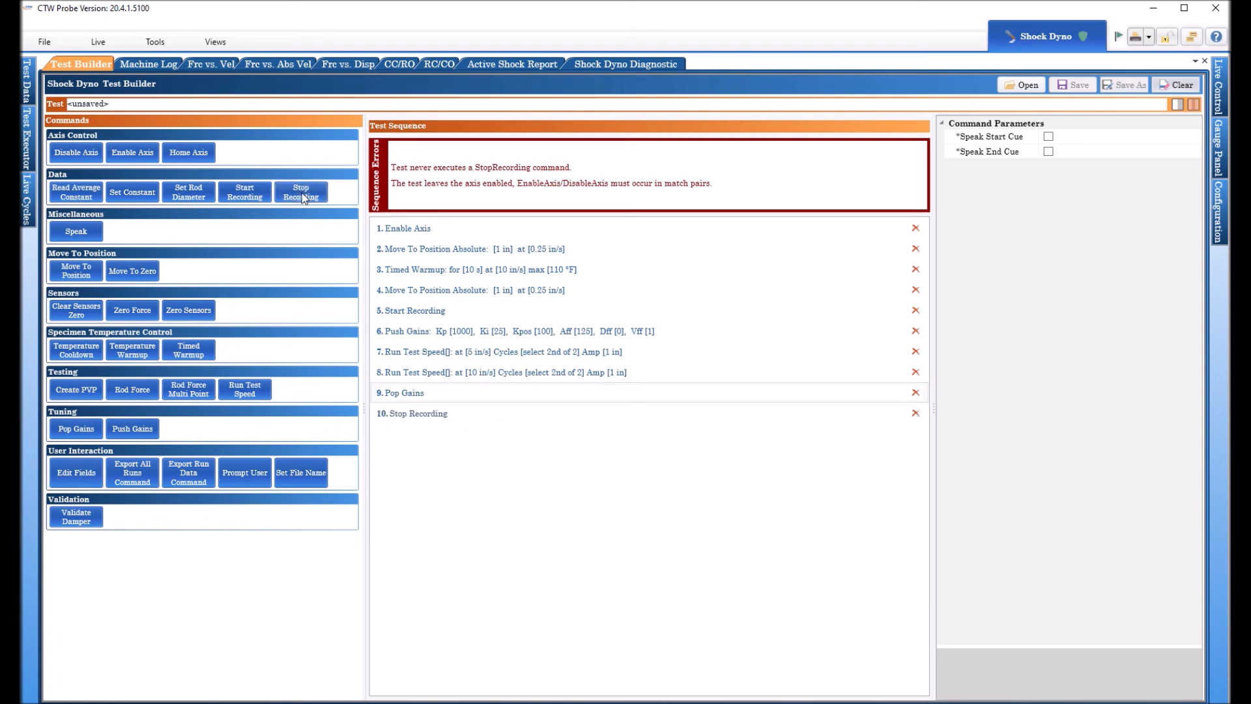
left_click(428, 417)
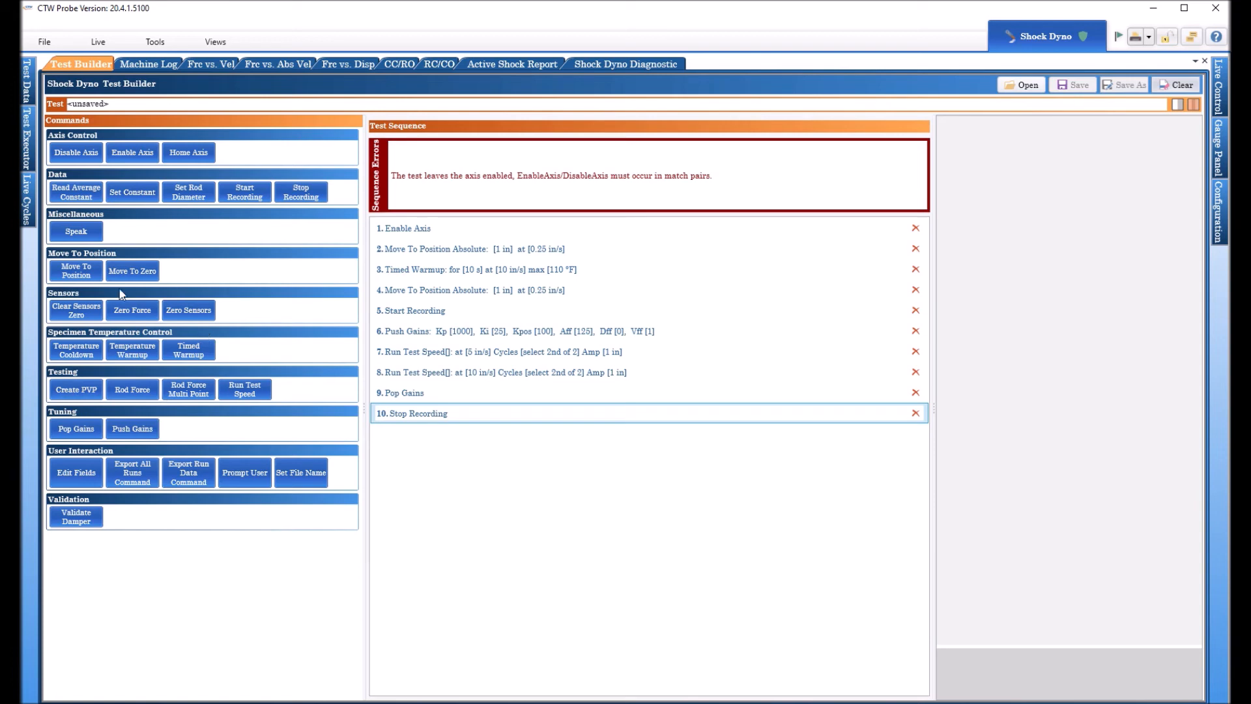
left_click(125, 273)
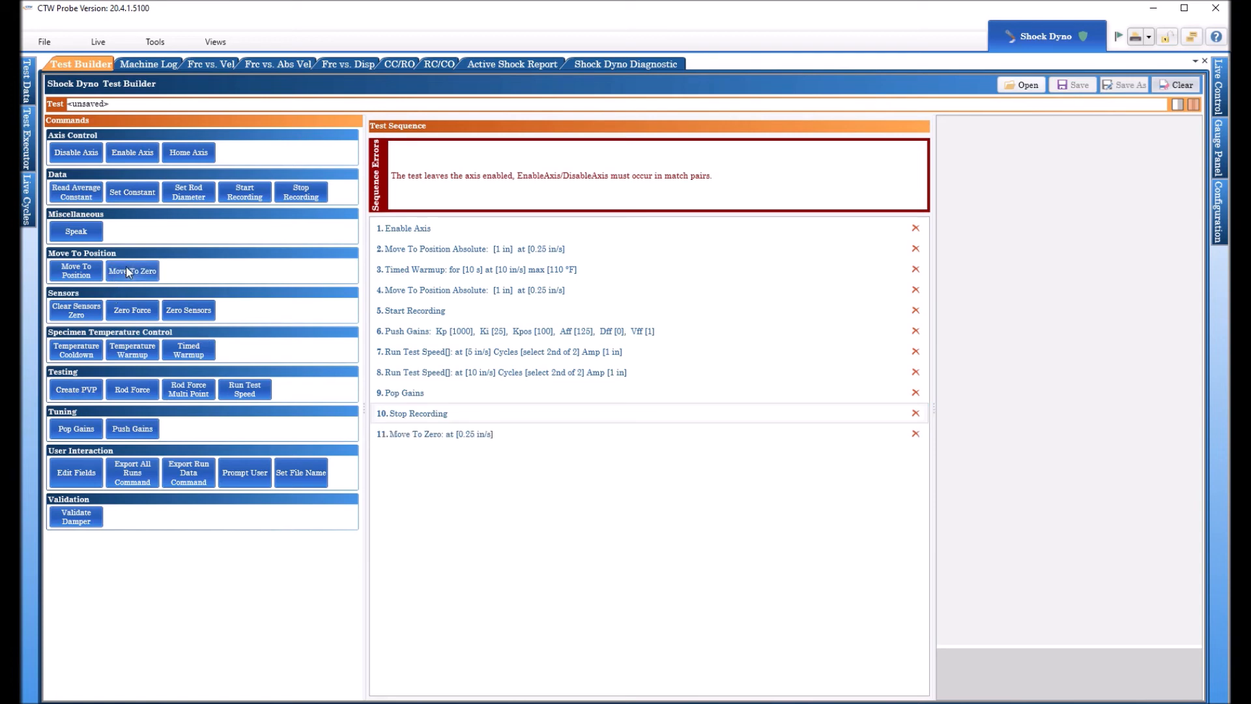
Add a Disable Axis command after Move To Zero to end the test sequence.
left_click(441, 437)
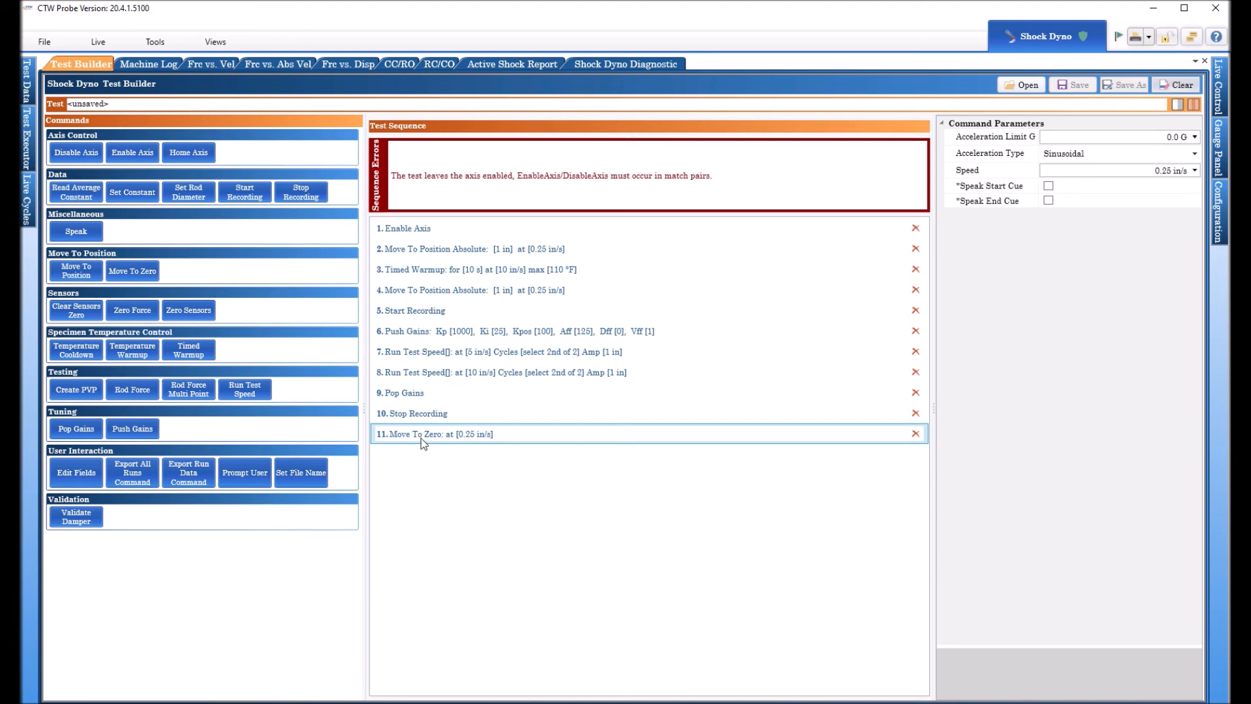
left_click(82, 151)
left_click(423, 377)
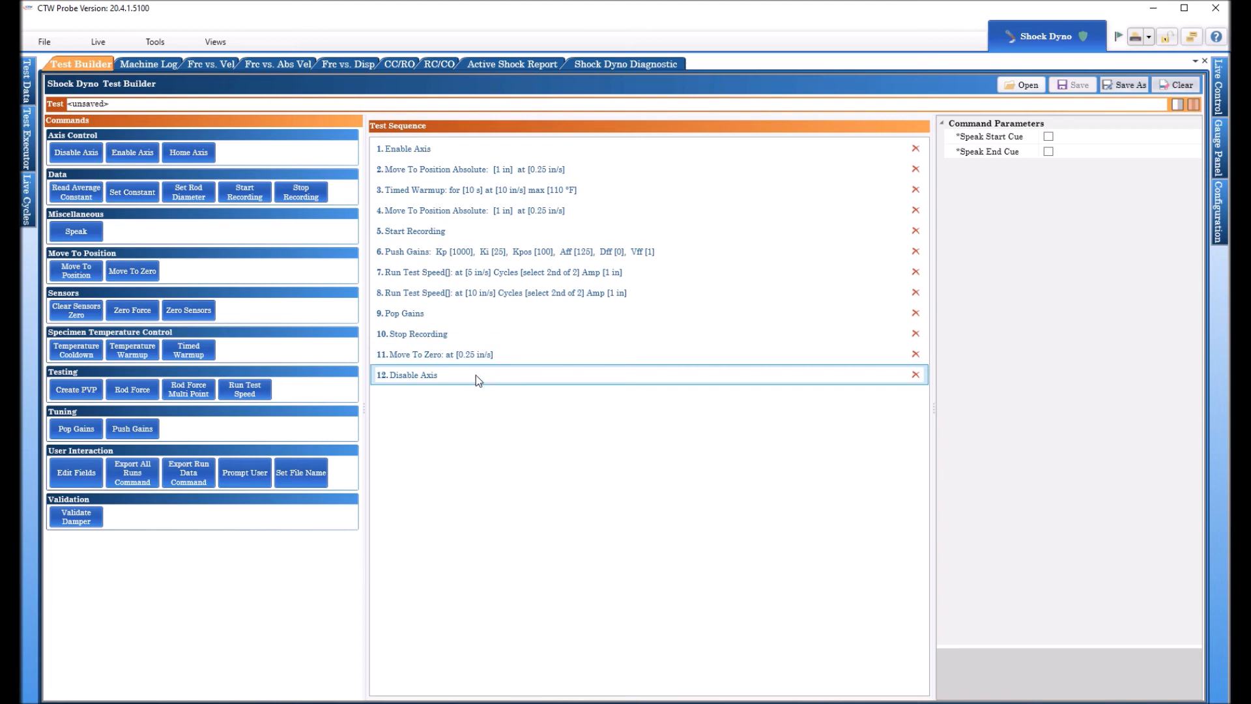
Save the test sequence as a new CTW test file named Video Test Demo A in the Tests folder.
left_click(1132, 92)
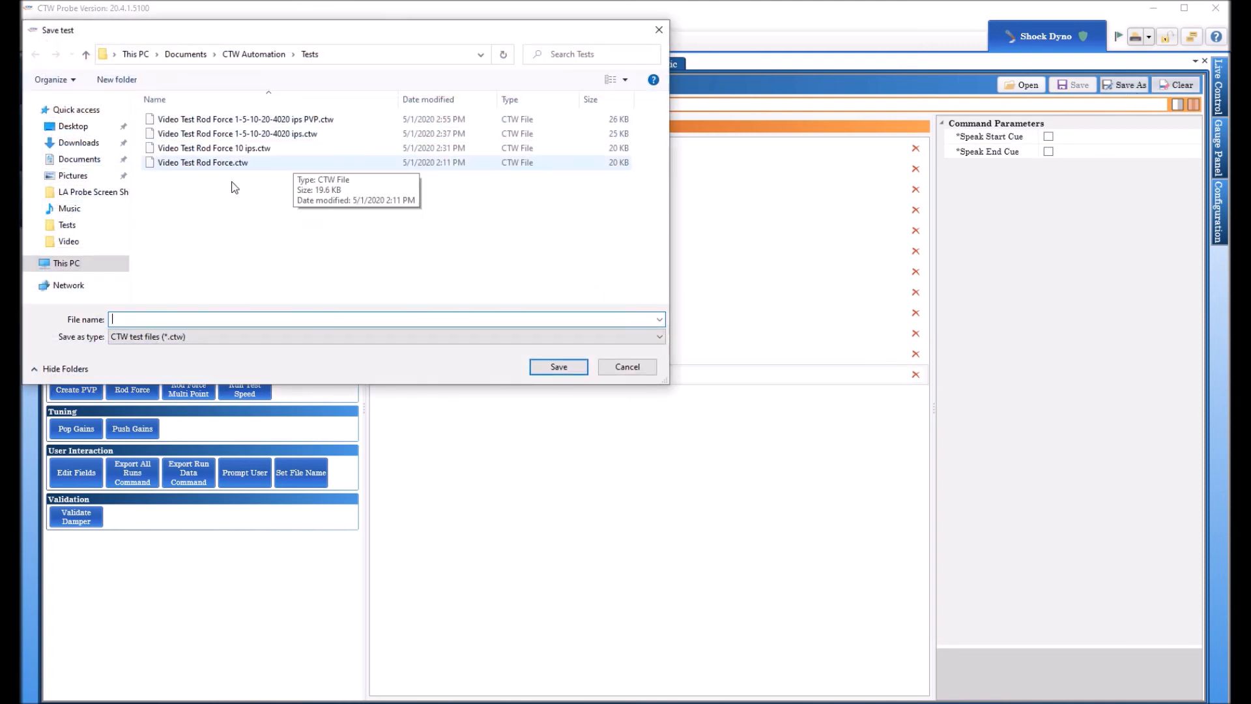
left_click_drag(359, 35, 674, 151)
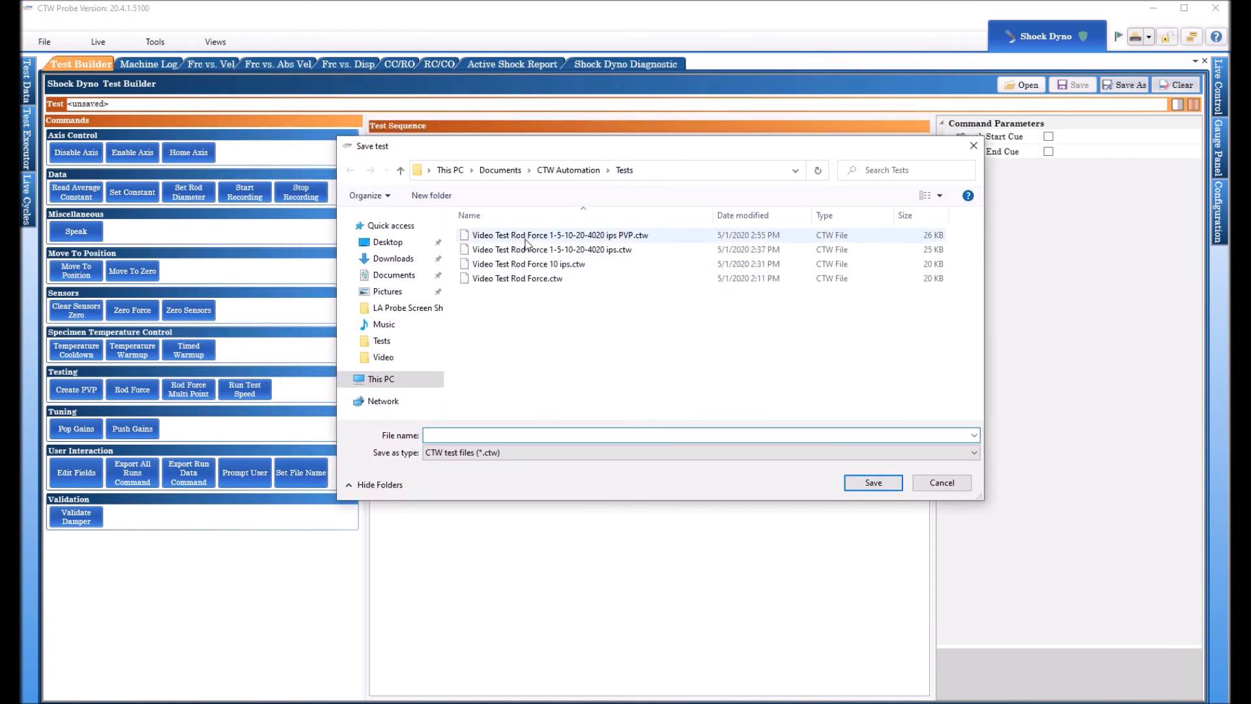
left_click(476, 432)
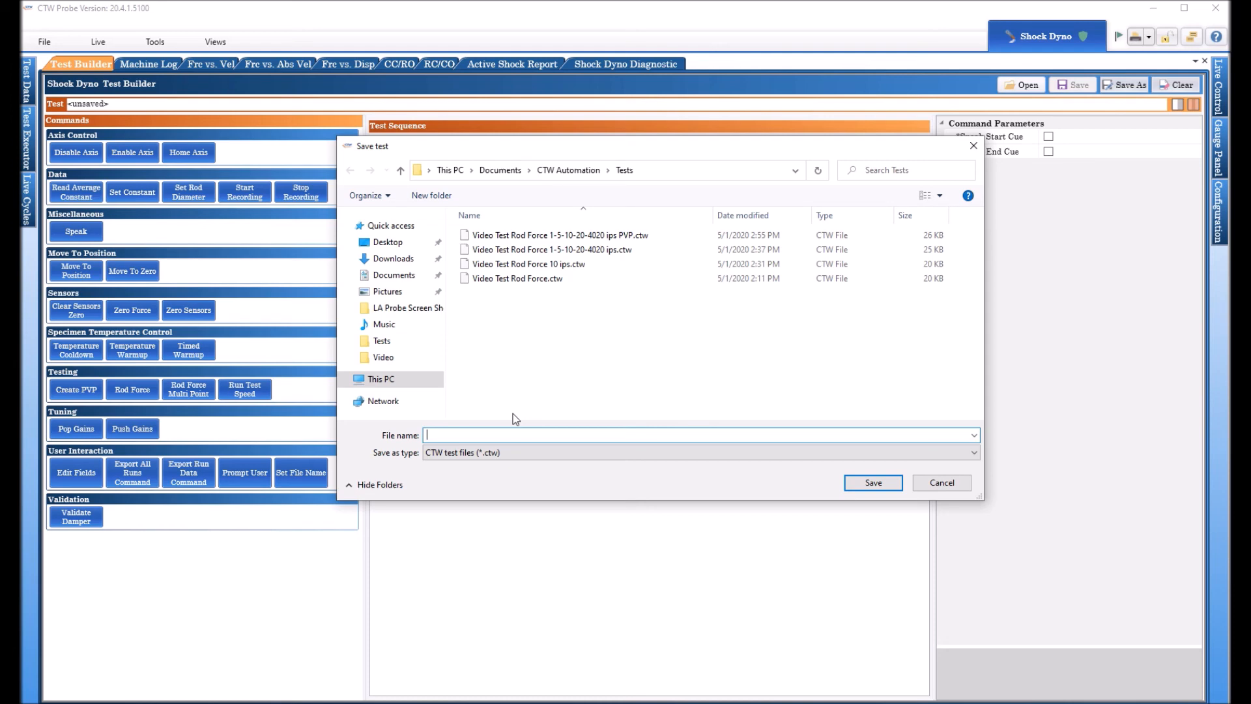
type("Vi")
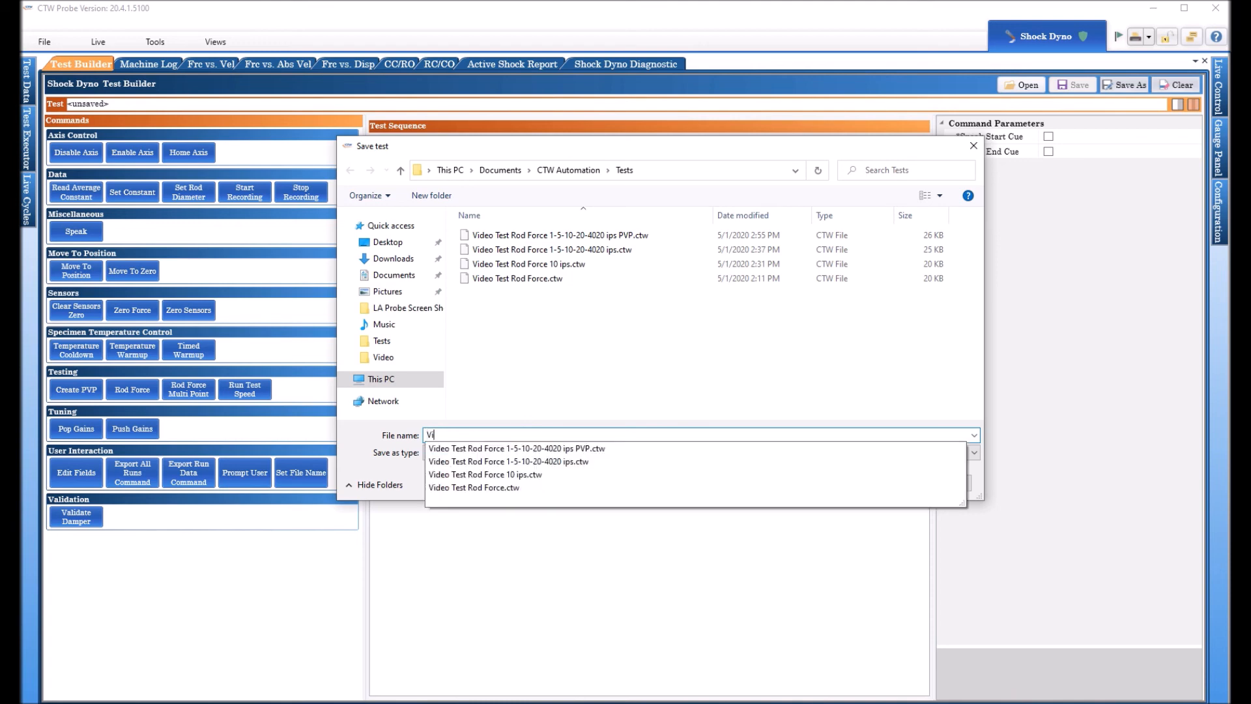
type("deo Test Demo A")
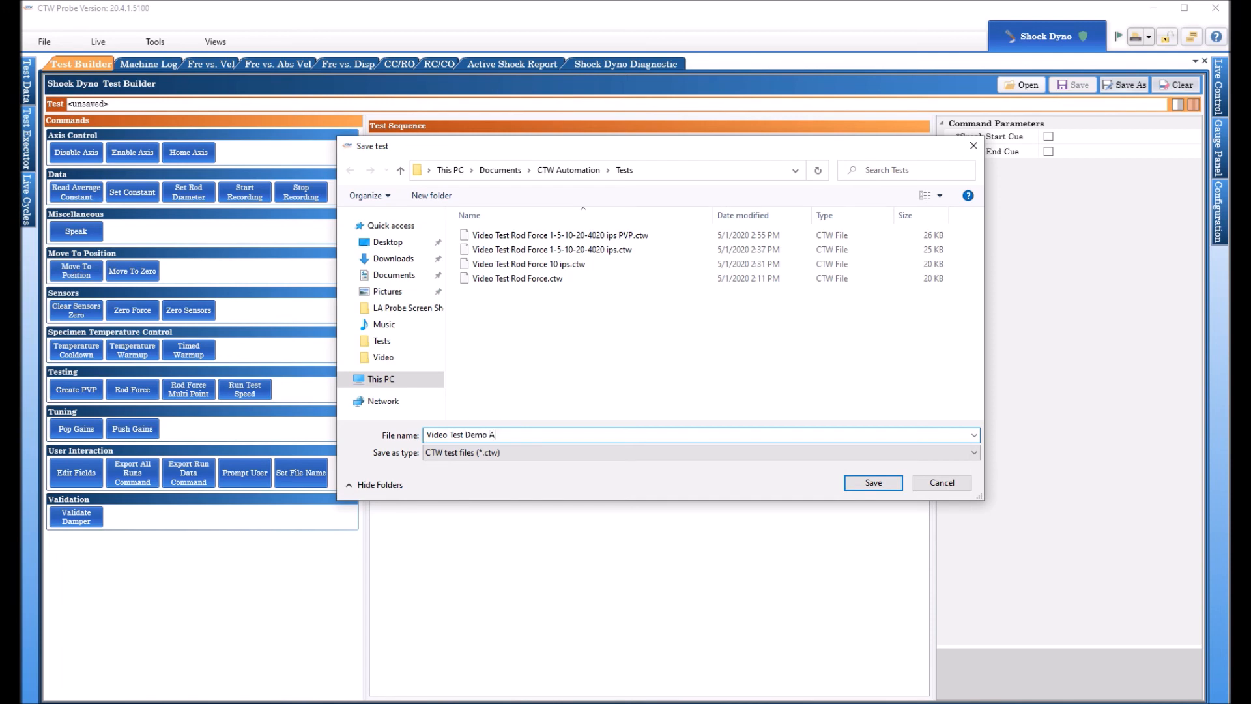
key("Return")
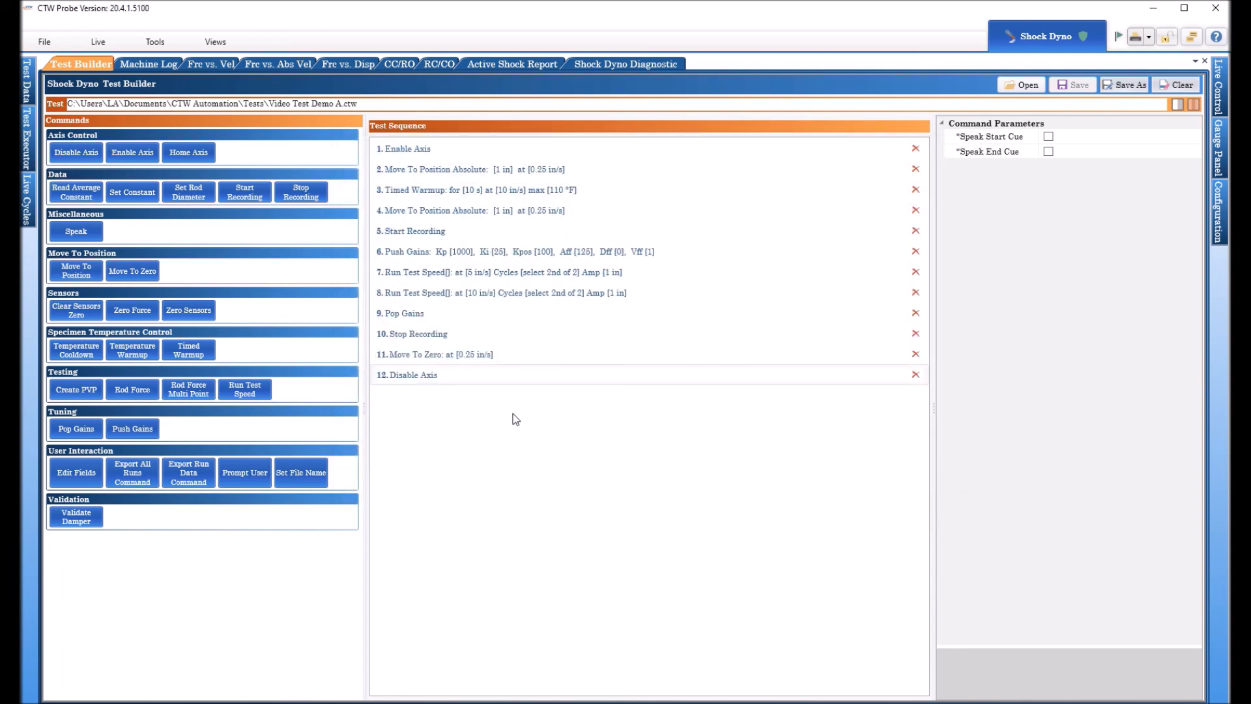